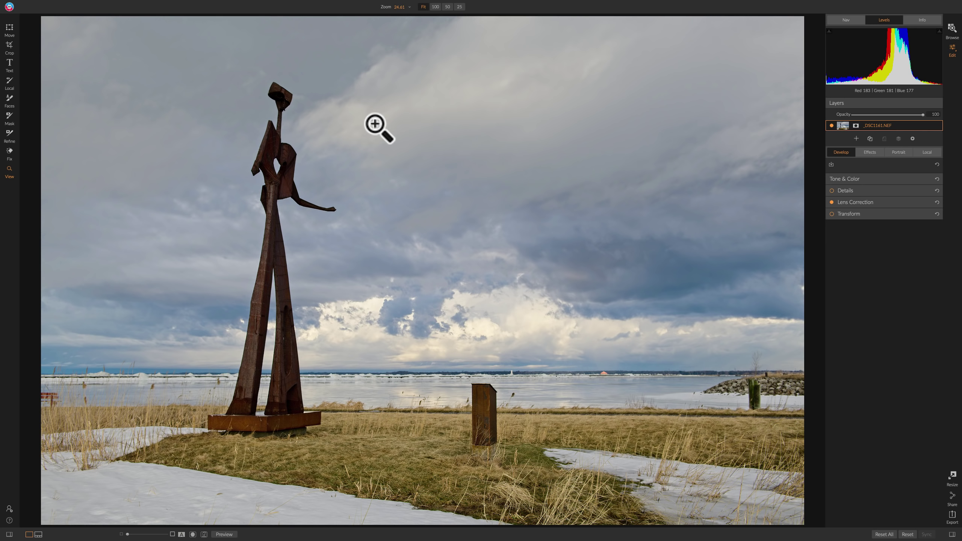
# Look through the Tone & Color and Lens Correction panels, then bring up the Effects filter list.
pyautogui.click(866, 178)
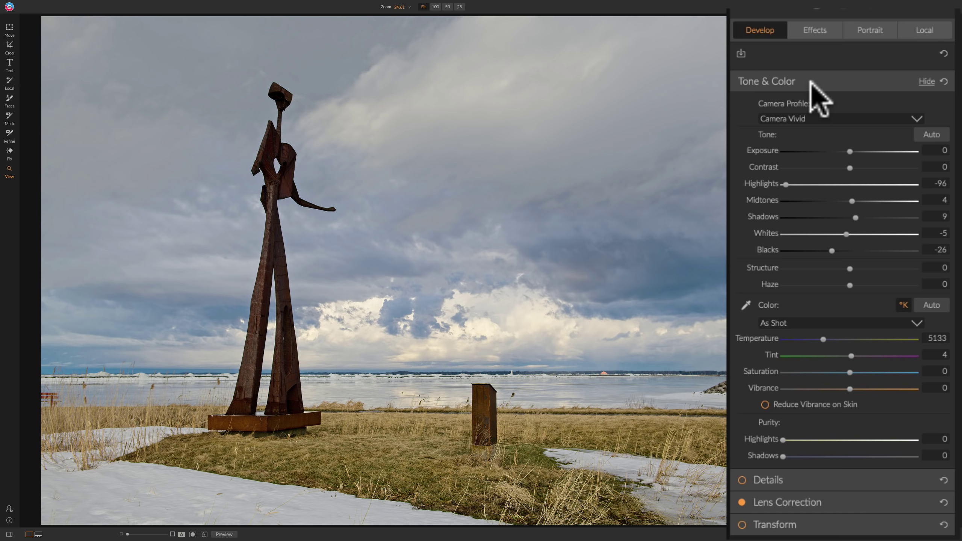
pyautogui.click(811, 82)
pyautogui.click(819, 125)
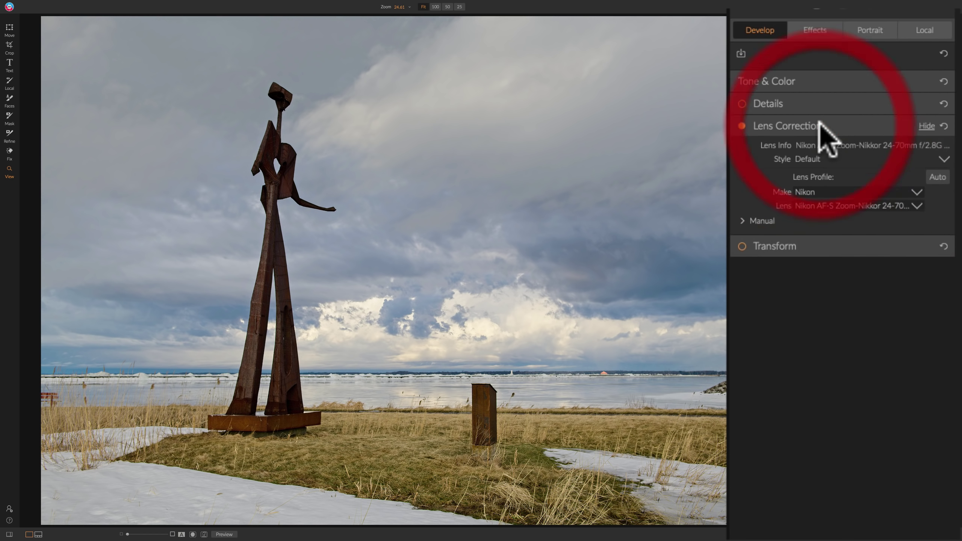
pyautogui.click(819, 122)
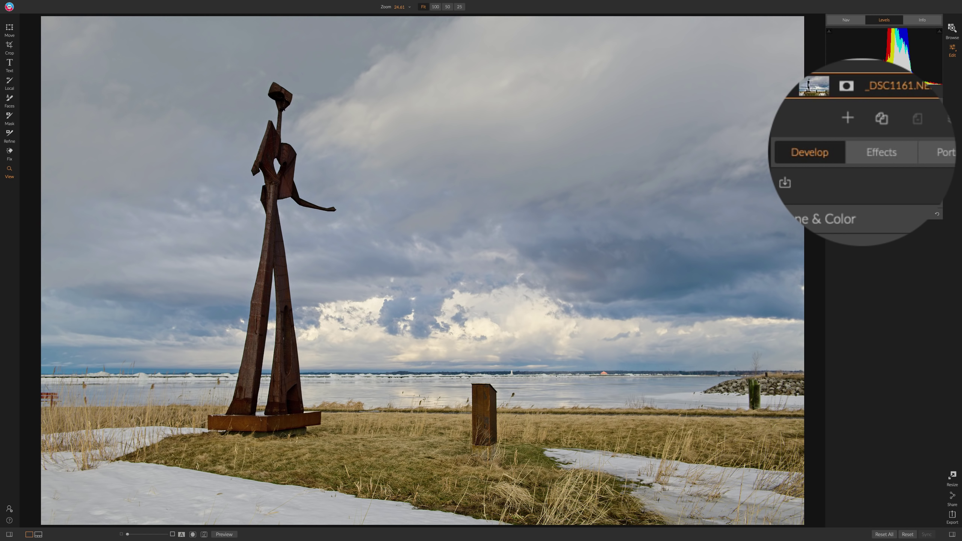
pyautogui.click(868, 152)
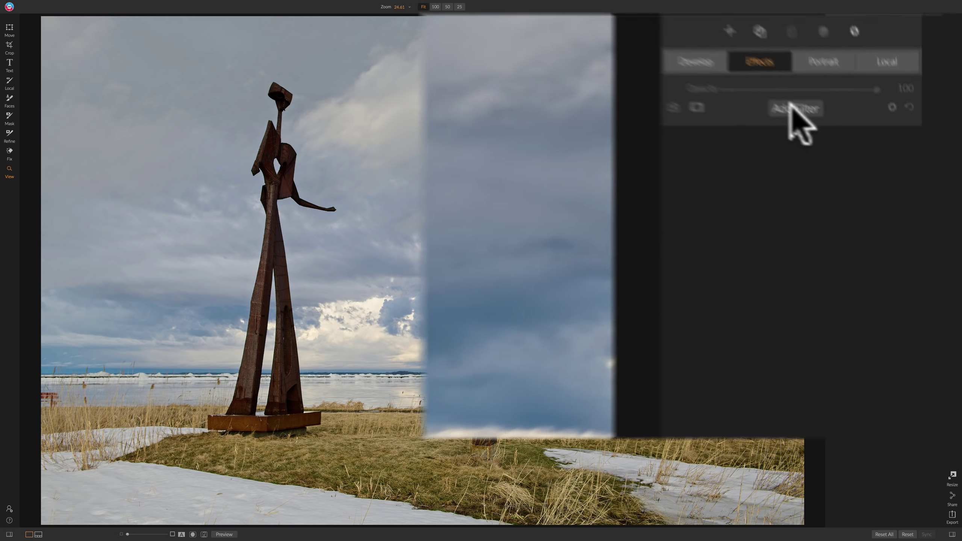
pyautogui.click(885, 173)
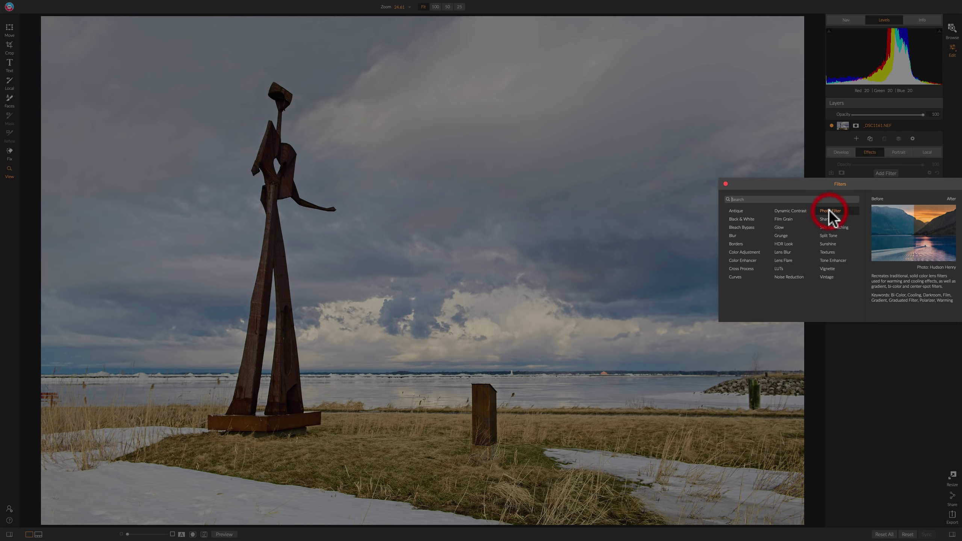
# Add a blue Photo Filter (Hue 240, Amount 20) and compare it off and on.
pyautogui.click(828, 209)
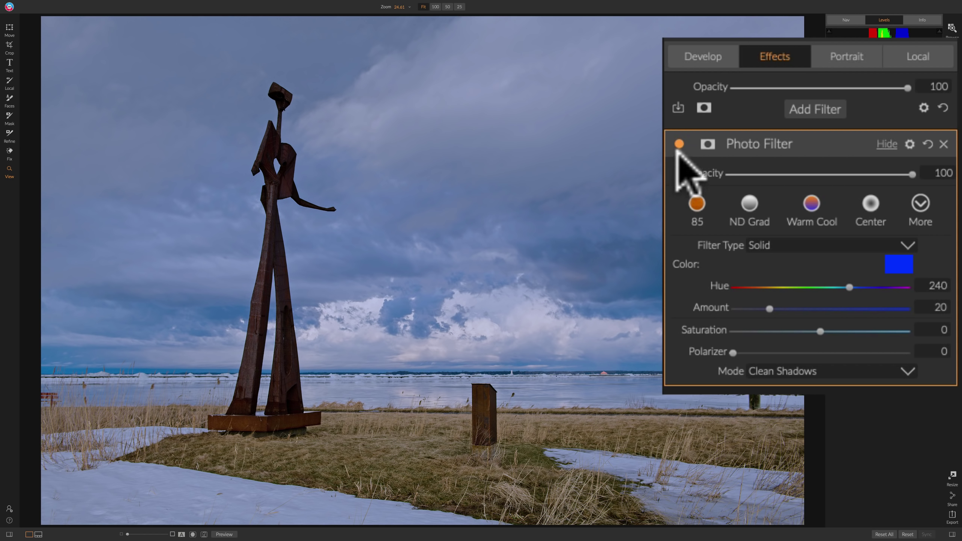
pyautogui.click(678, 143)
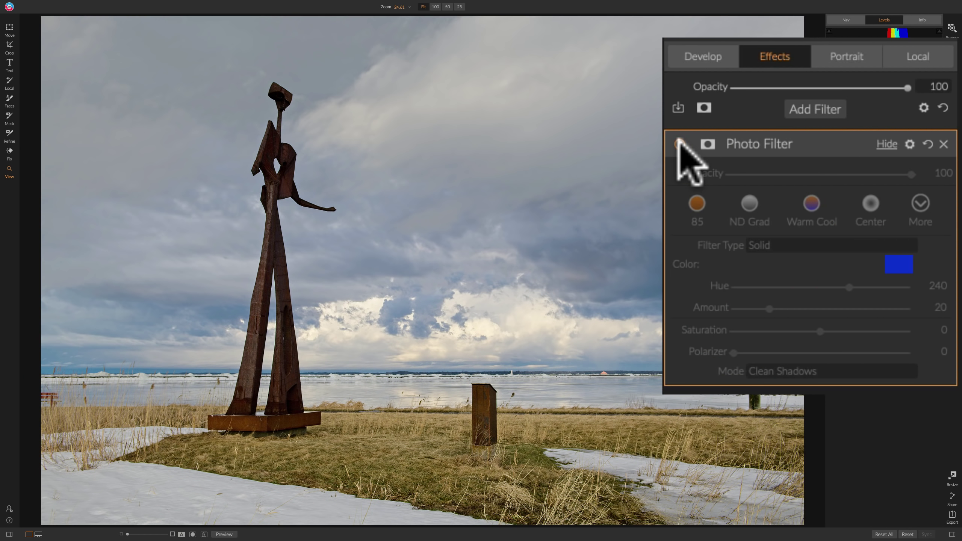
pyautogui.click(679, 144)
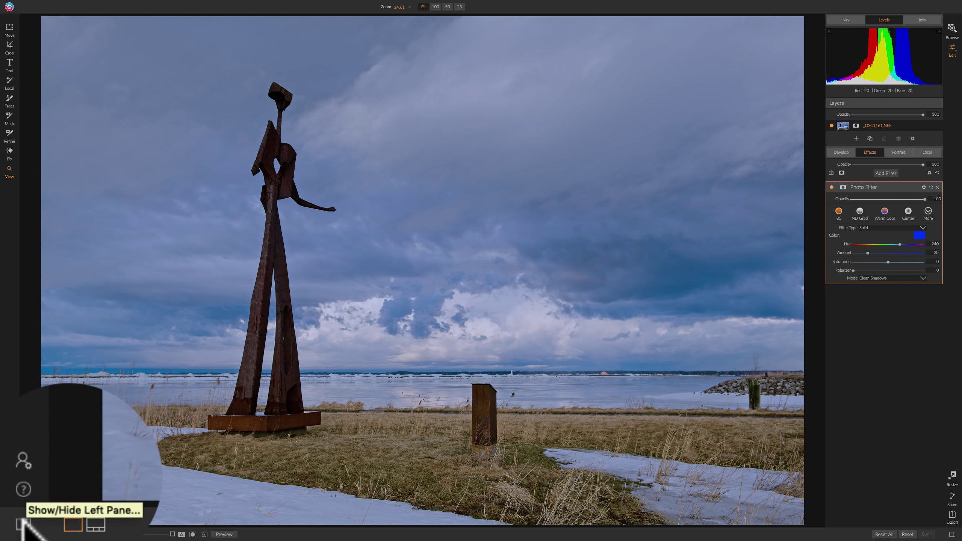
pyautogui.click(16, 529)
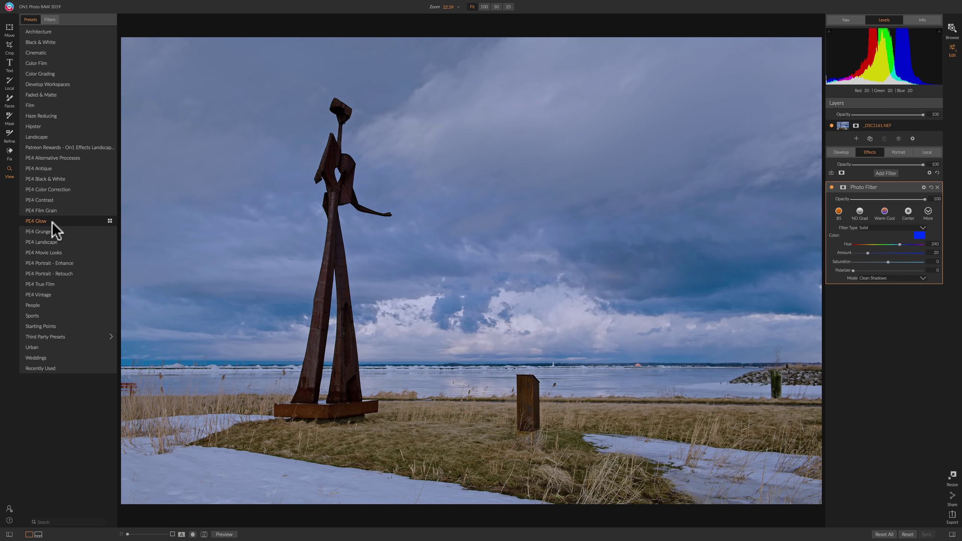
pyautogui.click(9, 535)
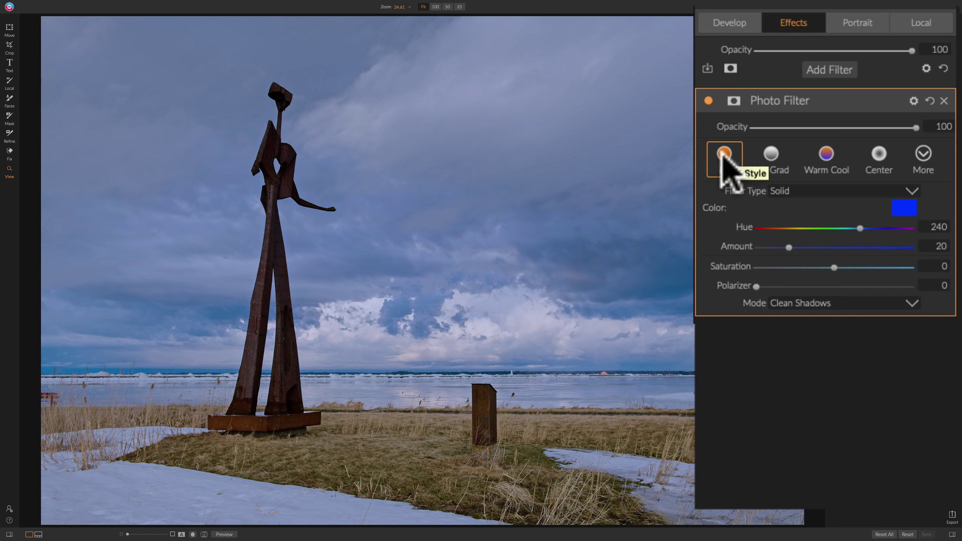
# Try the 85 and ND Grad presets, then settle on Warm Cool with Distance -49.
pyautogui.click(722, 156)
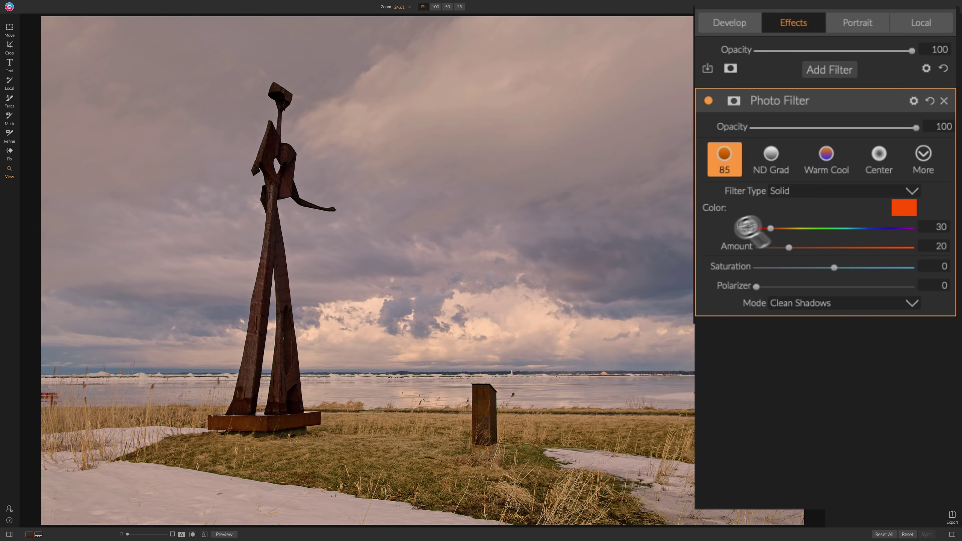
pyautogui.click(772, 155)
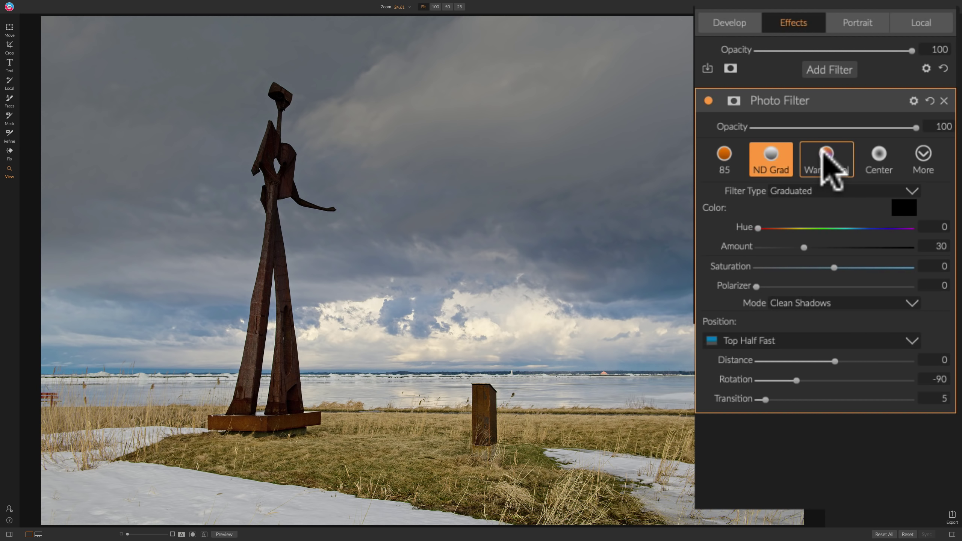
pyautogui.click(827, 167)
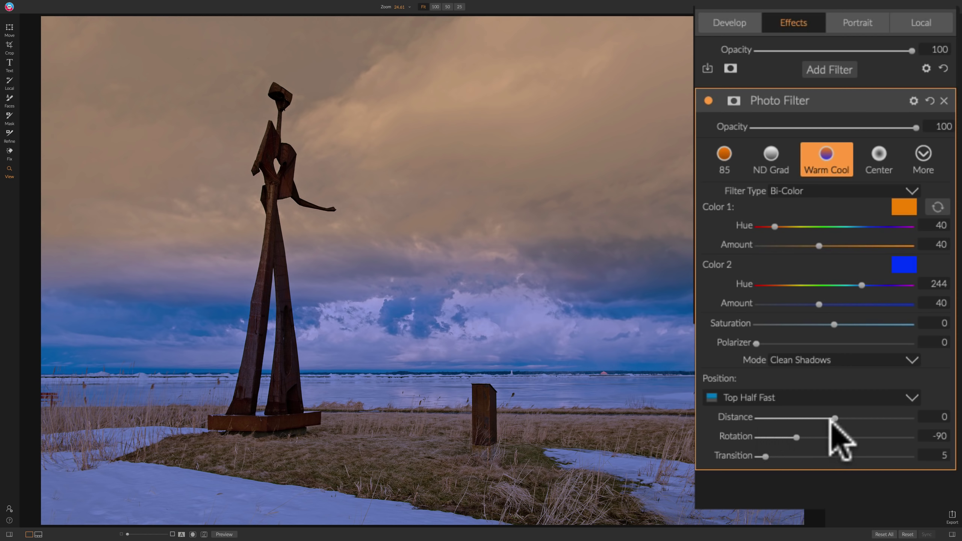
pyautogui.moveTo(835, 418); pyautogui.dragTo(794, 417)
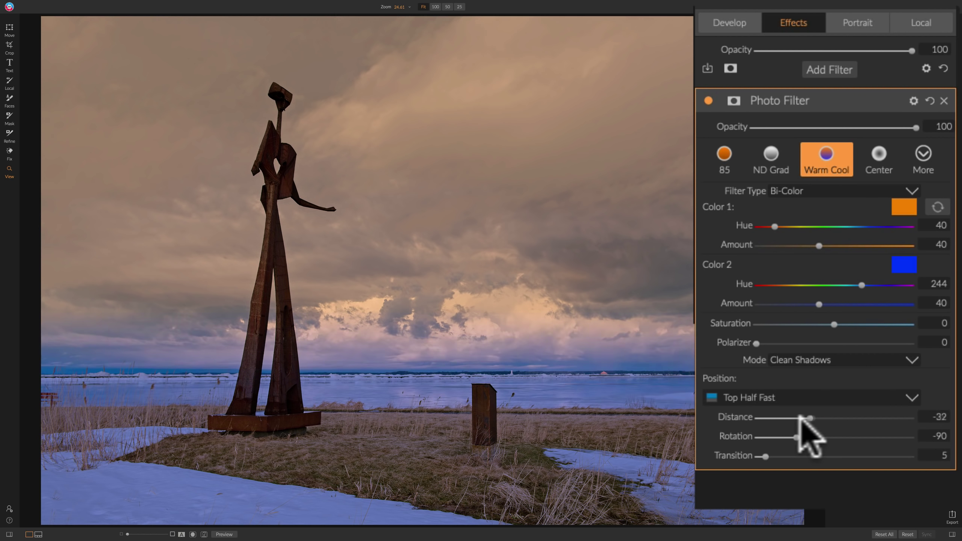
pyautogui.moveTo(809, 432); pyautogui.dragTo(796, 416)
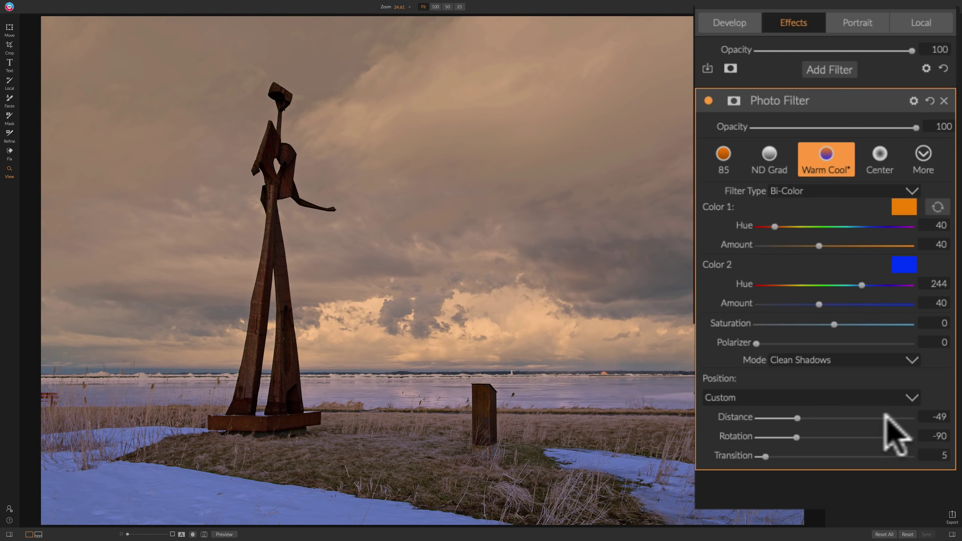
# Switch the Photo Filter to the Center preset with Saturation 100, leaving Filter Type unchanged.
pyautogui.click(882, 153)
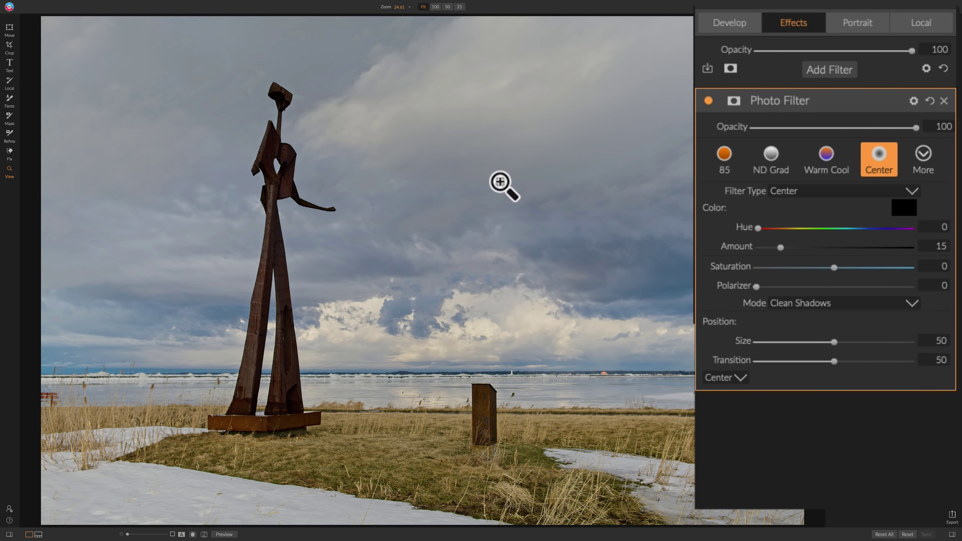
pyautogui.moveTo(833, 267); pyautogui.dragTo(931, 266)
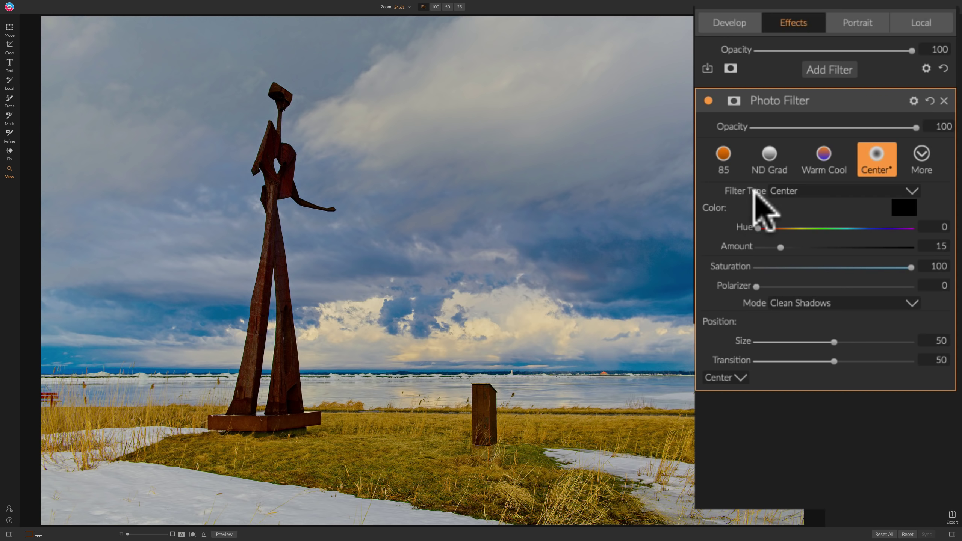
pyautogui.click(857, 189)
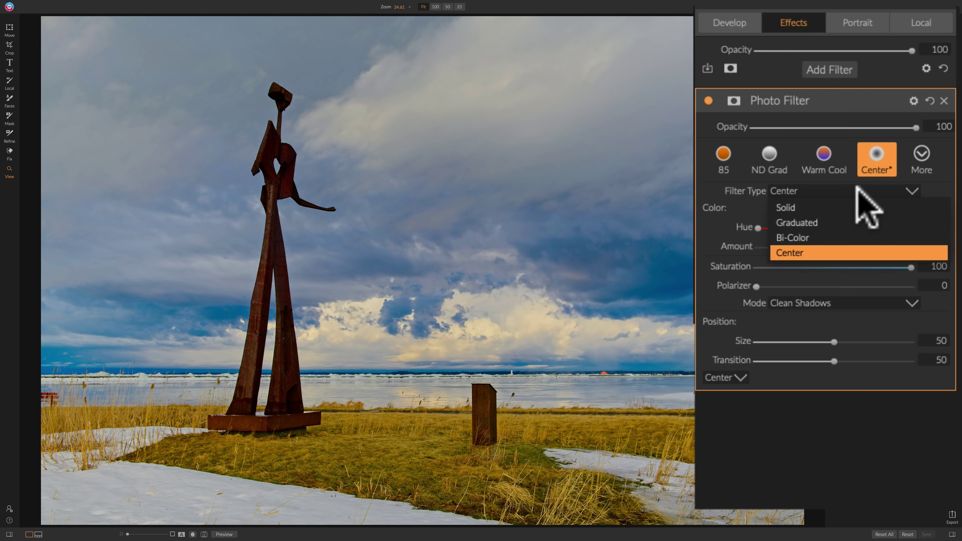
pyautogui.click(918, 157)
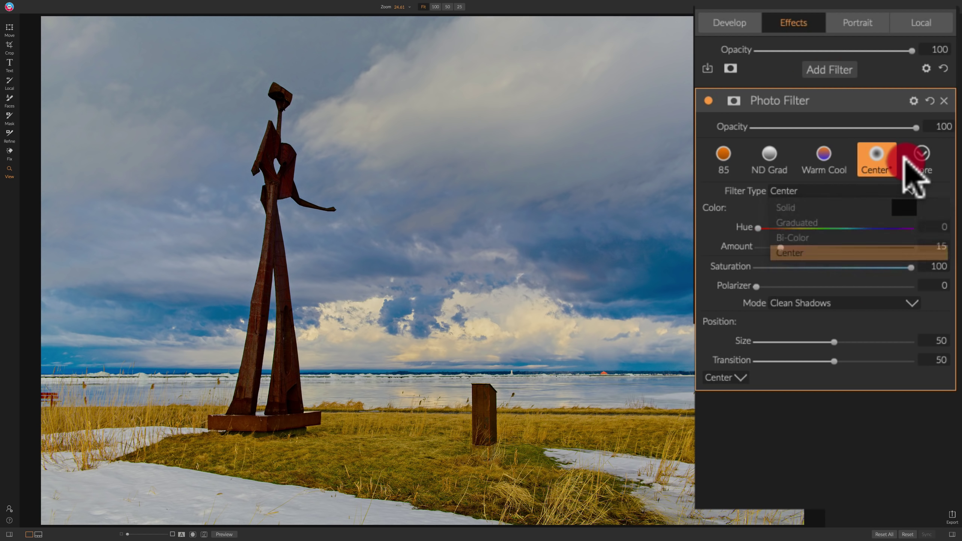
pyautogui.click(924, 164)
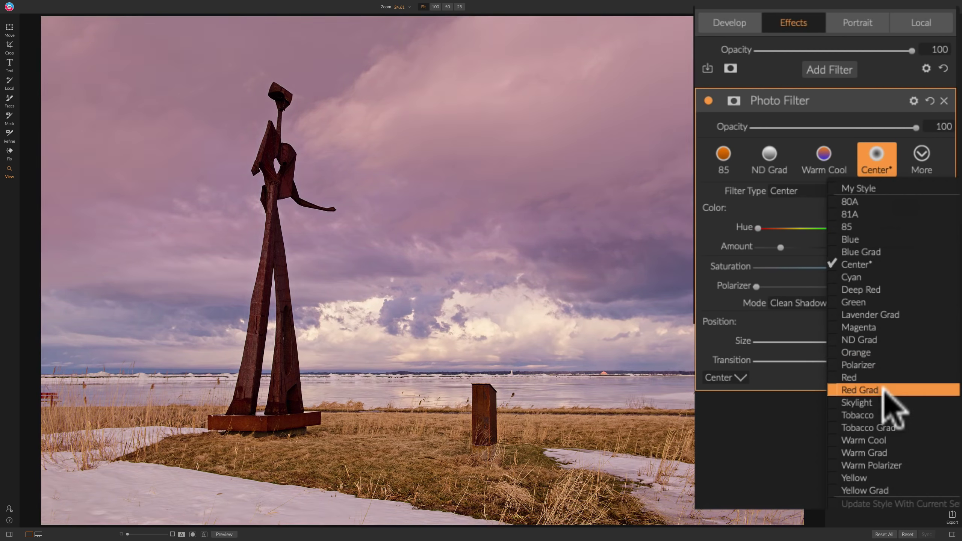
# Apply the Warm Grad preset with Distance -49 and Saturation 14 to tint the sky.
pyautogui.click(872, 452)
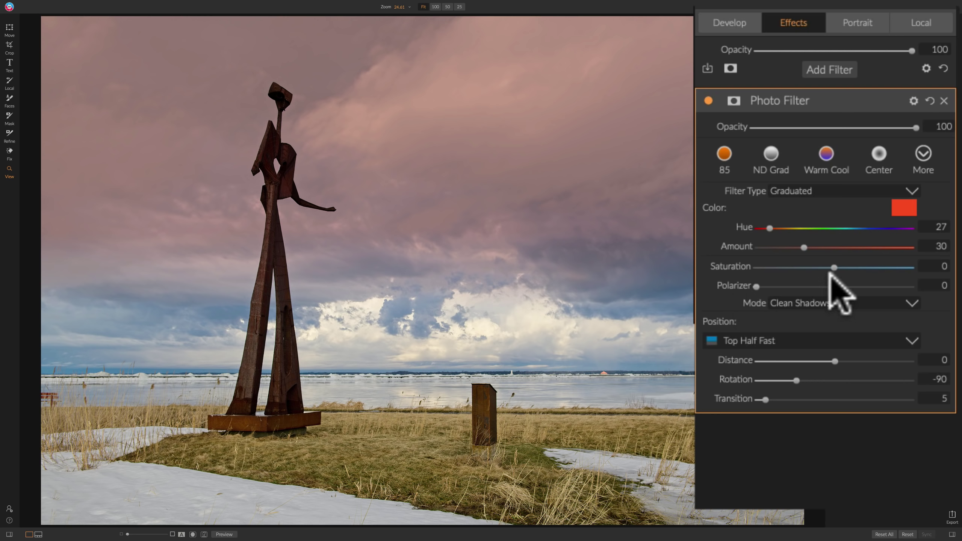
pyautogui.moveTo(834, 268); pyautogui.dragTo(808, 267)
pyautogui.doubleClick(721, 265)
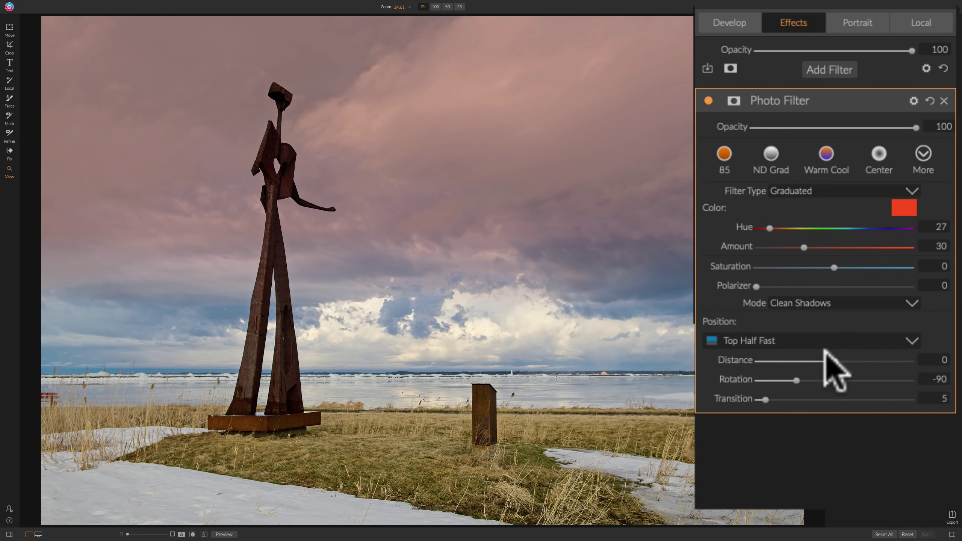
pyautogui.click(838, 360)
pyautogui.moveTo(839, 360); pyautogui.dragTo(796, 361)
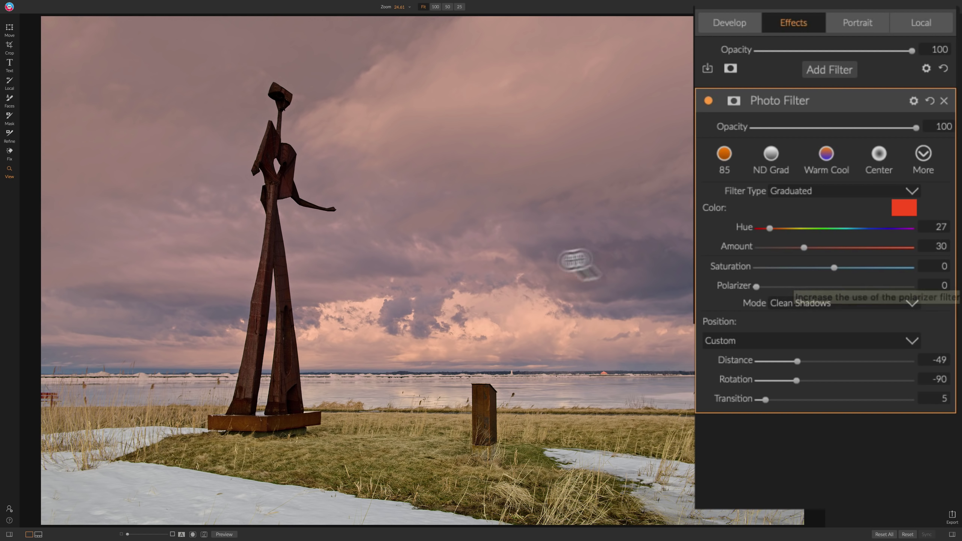
pyautogui.click(836, 267)
pyautogui.moveTo(836, 265); pyautogui.dragTo(844, 268)
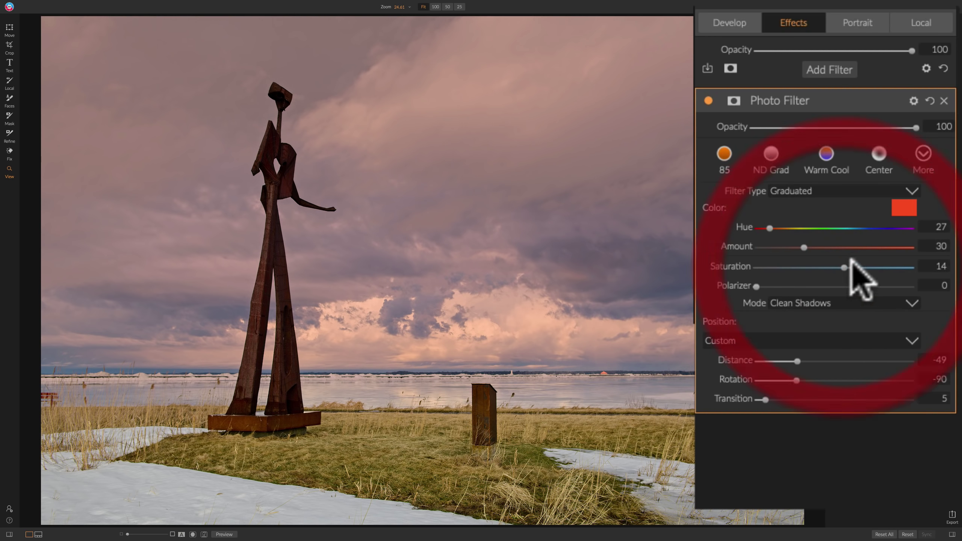
# Compare the Warm Grad filter on and off, test the Polarizer slider, and raise Saturation.
pyautogui.click(708, 101)
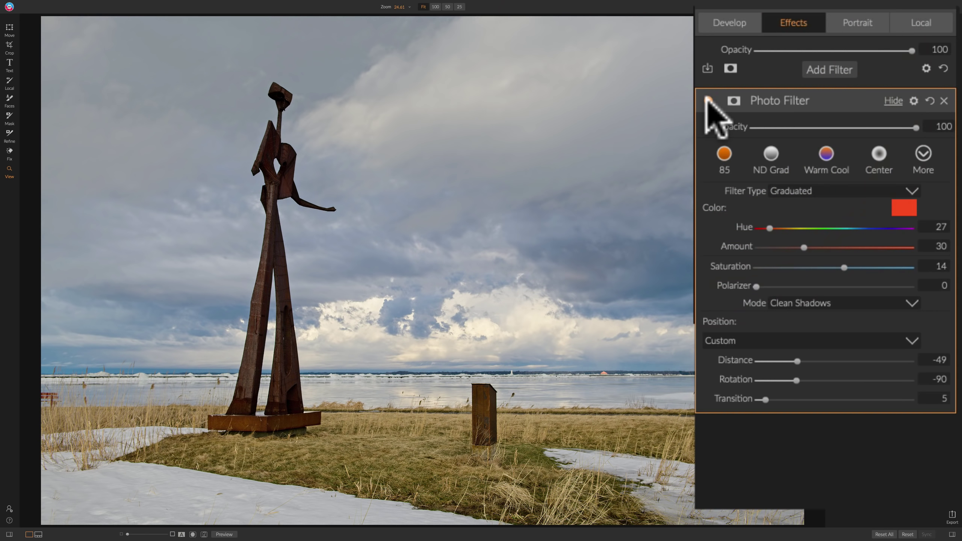
pyautogui.click(708, 100)
pyautogui.click(708, 100)
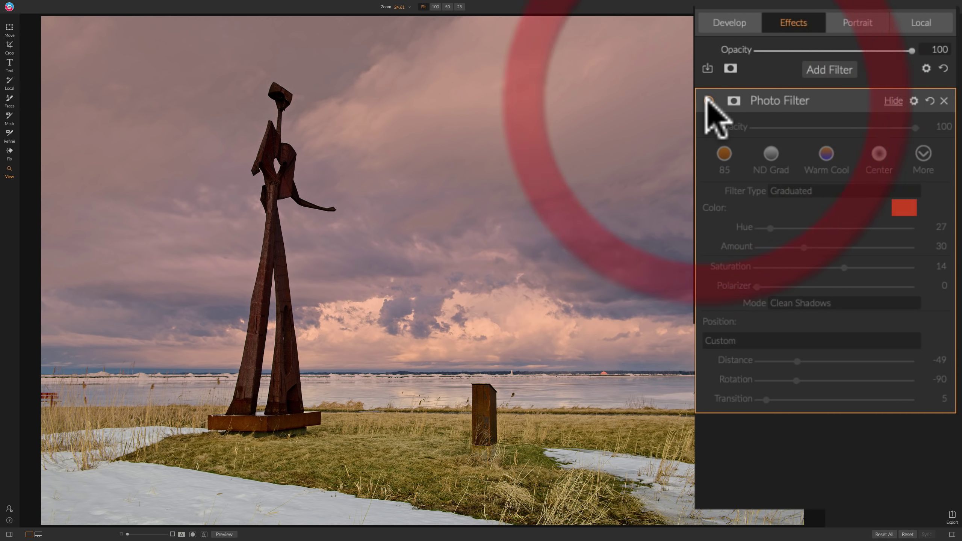
pyautogui.click(708, 100)
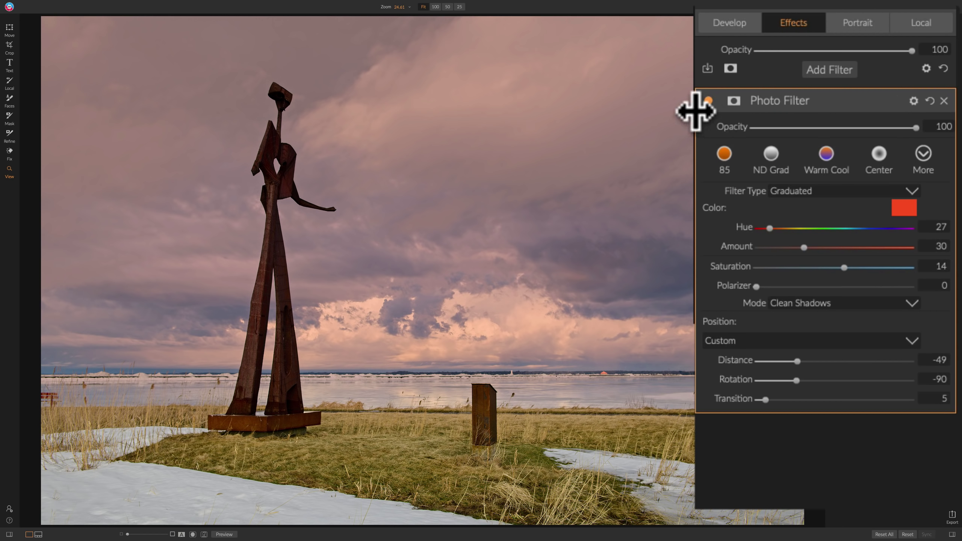
pyautogui.moveTo(756, 286); pyautogui.dragTo(706, 277)
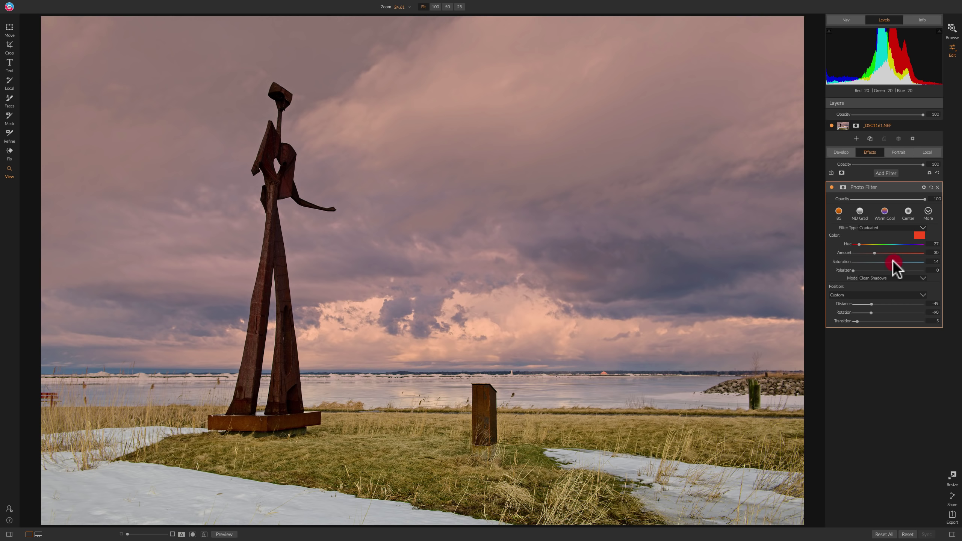
pyautogui.moveTo(893, 262)
pyautogui.mouseDown()
pyautogui.moveTo(932, 262)
pyautogui.moveTo(891, 263)
pyautogui.mouseUp()
# Add a Color Enhancer filter above the Photo Filter.
pyautogui.click(882, 173)
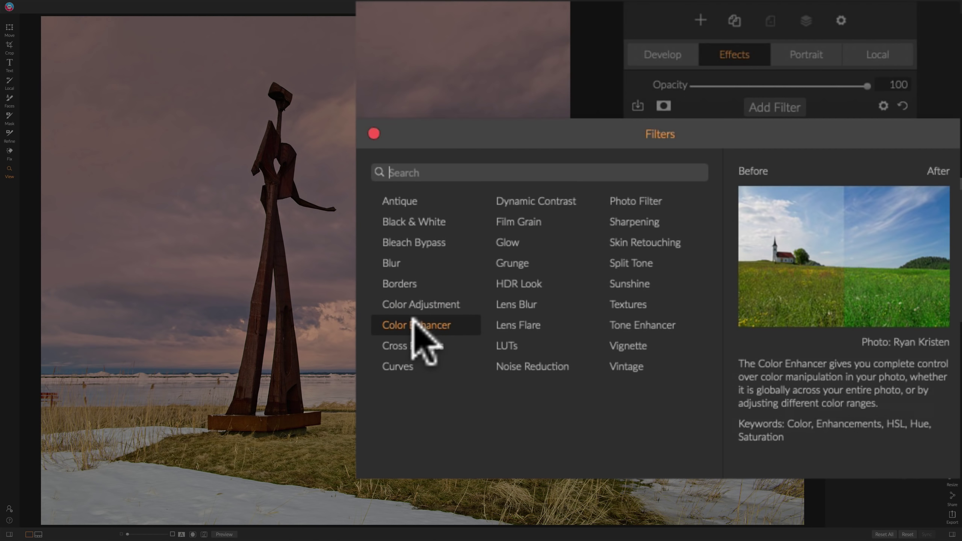
pyautogui.click(415, 324)
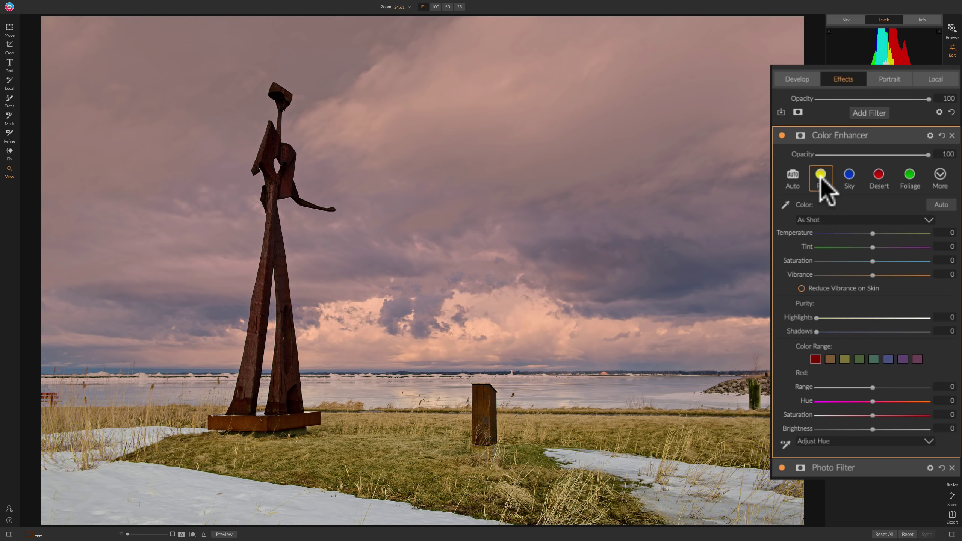
# Keep the Color Enhancer at As Shot and set its Saturation to 19.
pyautogui.click(939, 174)
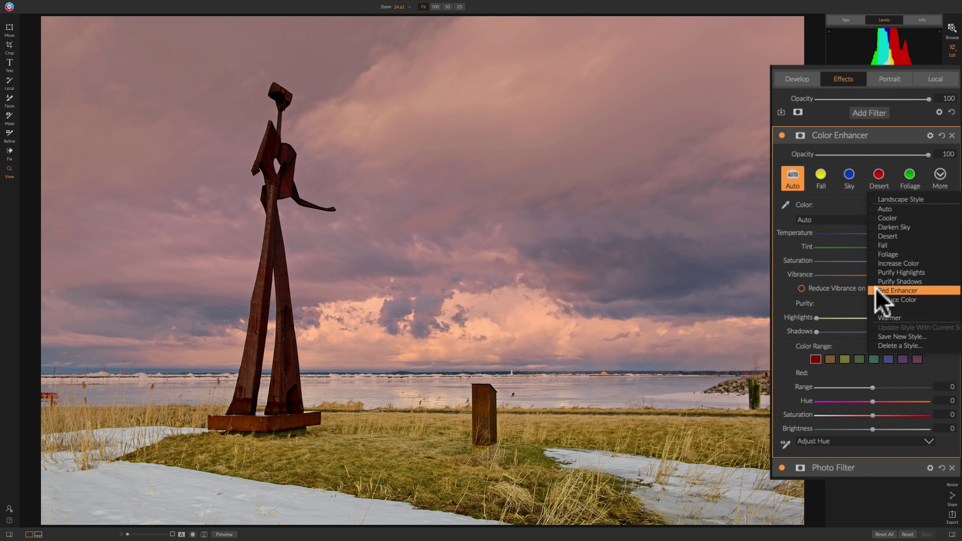
pyautogui.click(829, 200)
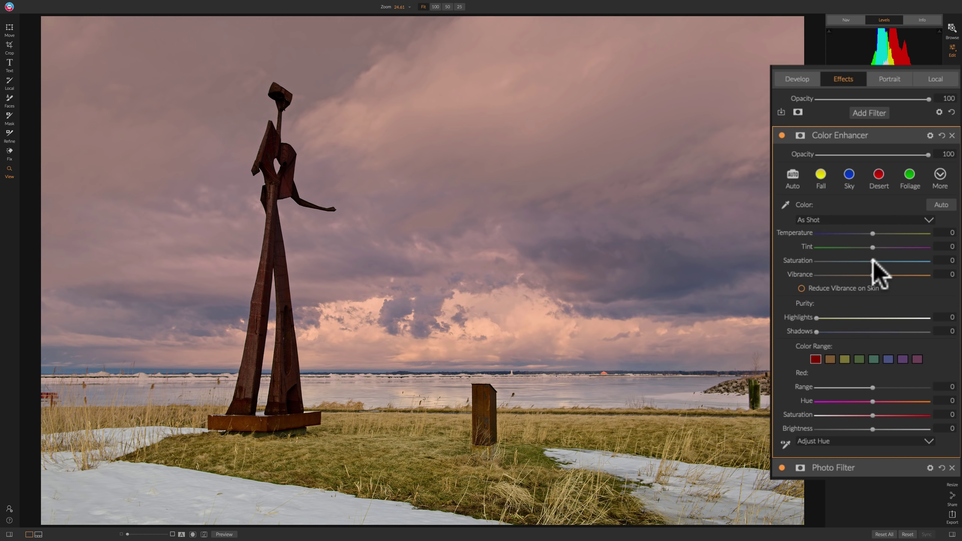
pyautogui.moveTo(887, 261)
pyautogui.mouseDown()
pyautogui.moveTo(922, 261)
pyautogui.moveTo(895, 260)
pyautogui.mouseUp()
pyautogui.click(895, 261)
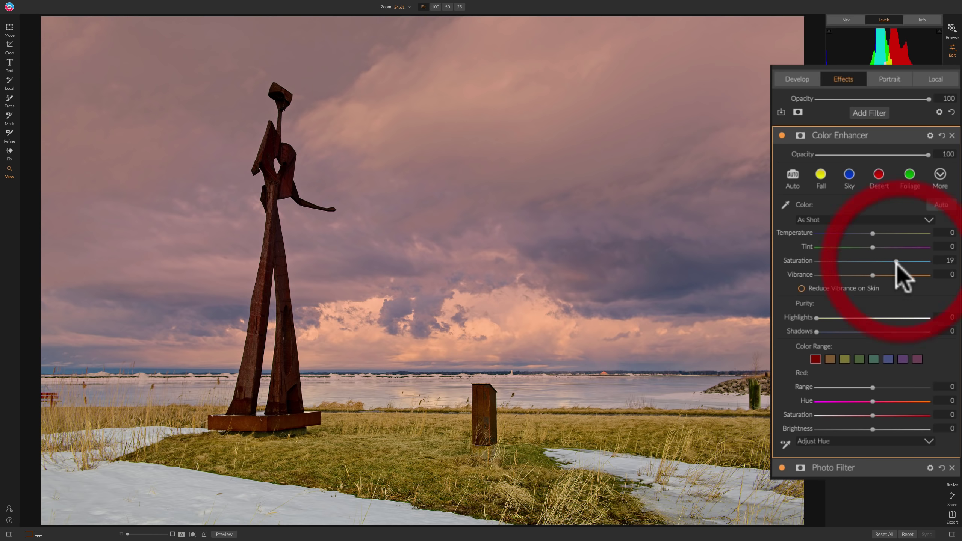
pyautogui.click(883, 460)
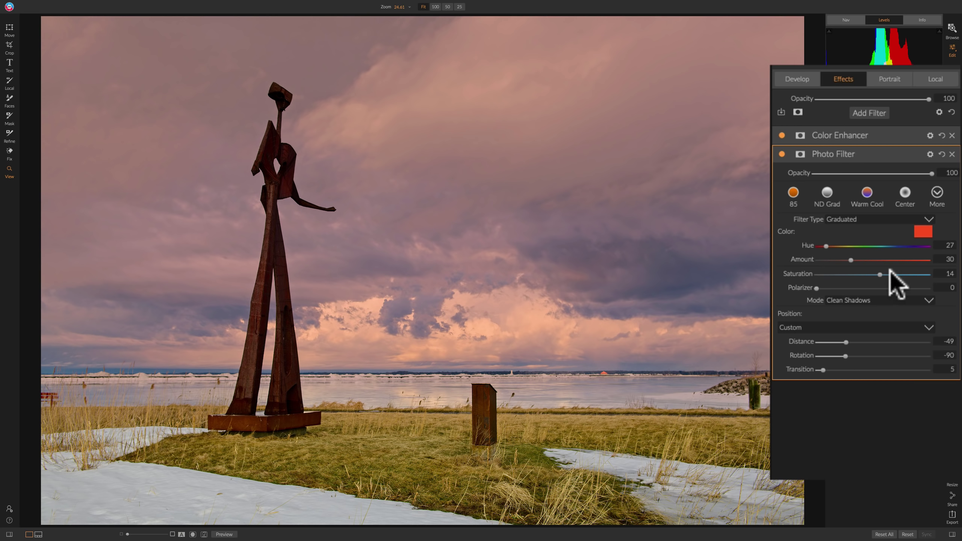
# Lower Photo Filter Saturation to 11 and raise Color Enhancer Saturation to 34.
pyautogui.moveTo(879, 274)
pyautogui.mouseDown()
pyautogui.moveTo(902, 274)
pyautogui.moveTo(876, 273)
pyautogui.mouseUp()
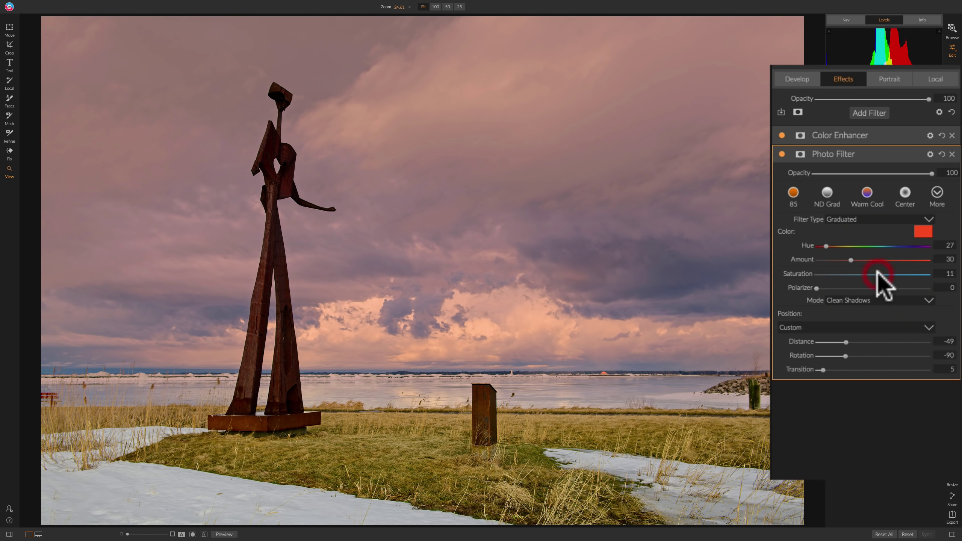
pyautogui.click(867, 136)
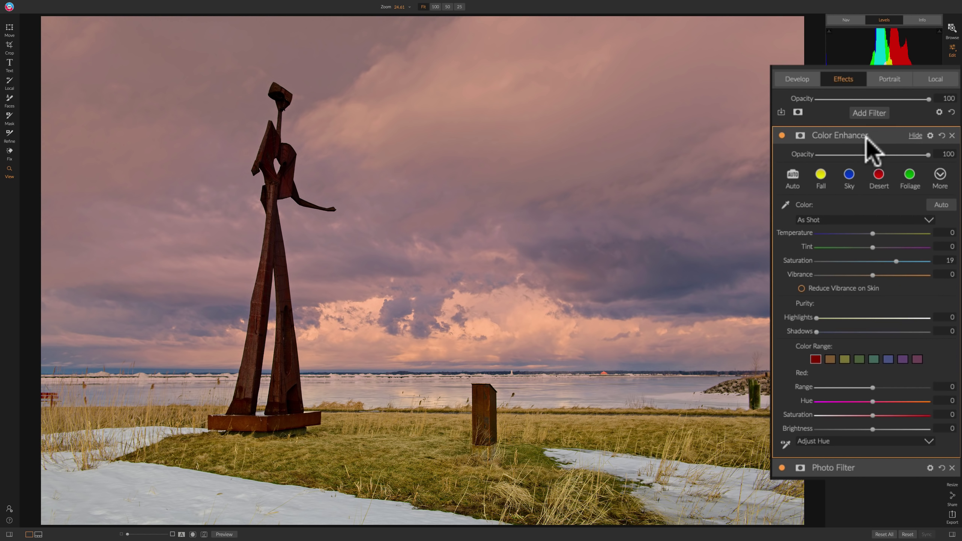
pyautogui.moveTo(895, 261)
pyautogui.mouseDown()
pyautogui.moveTo(872, 261)
pyautogui.moveTo(912, 261)
pyautogui.moveTo(893, 261)
pyautogui.moveTo(904, 261)
pyautogui.mouseUp()
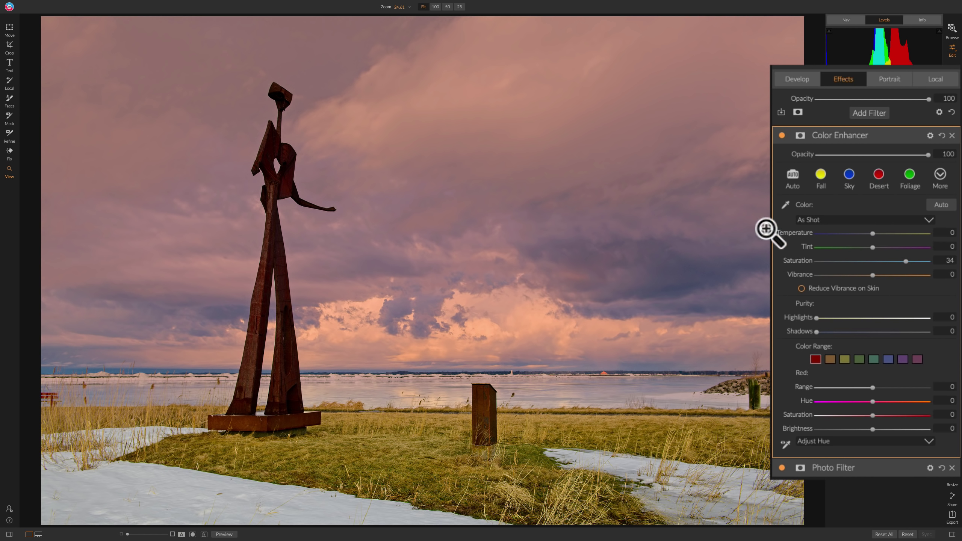
# Invert the Color Enhancer mask to black and back to white, and enlarge the brush to 700.
pyautogui.click(800, 135)
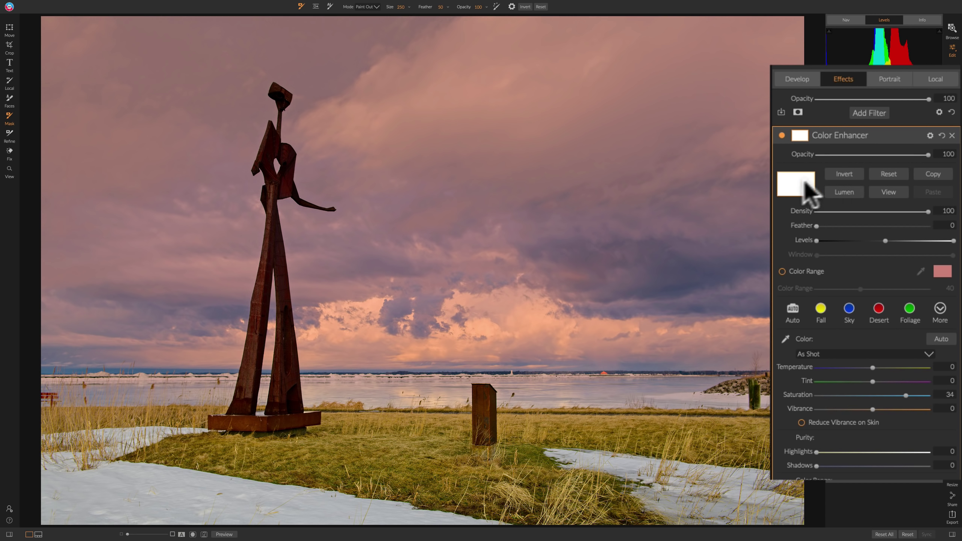
pyautogui.click(844, 174)
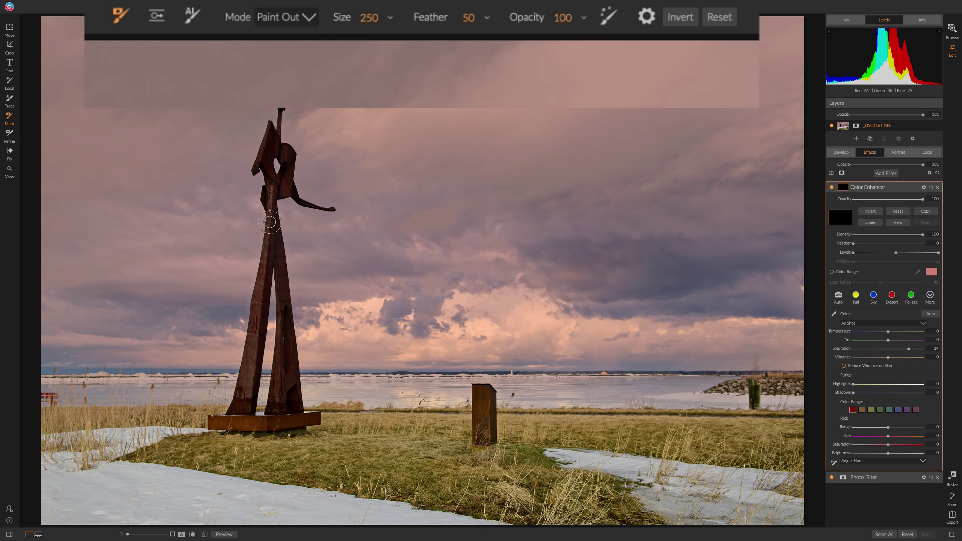
pyautogui.click(871, 213)
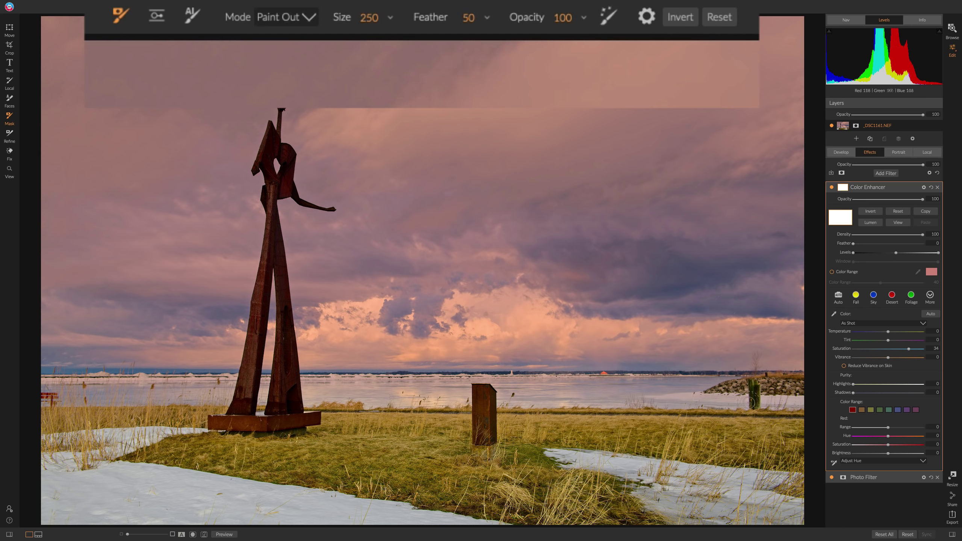
pyautogui.press(']')
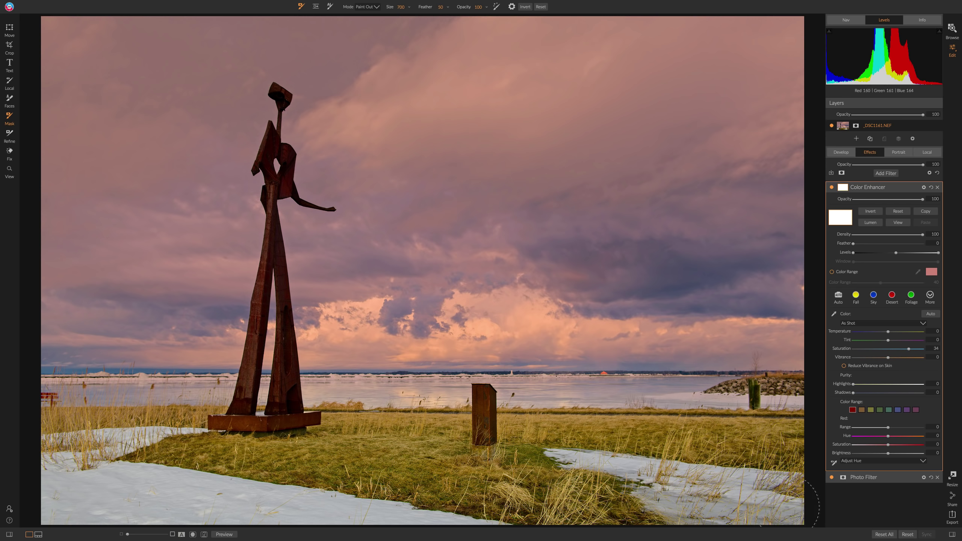
# Paint out the Color Enhancer across the bottom snow and grass with the Mask brush.
pyautogui.moveTo(786, 507)
pyautogui.mouseDown()
pyautogui.moveTo(39, 508)
pyautogui.moveTo(55, 490)
pyautogui.moveTo(110, 488)
pyautogui.moveTo(713, 497)
pyautogui.moveTo(871, 489)
pyautogui.moveTo(794, 456)
pyautogui.moveTo(559, 473)
pyautogui.moveTo(400, 454)
pyautogui.moveTo(83, 453)
pyautogui.moveTo(46, 439)
pyautogui.moveTo(838, 450)
pyautogui.moveTo(776, 437)
pyautogui.moveTo(513, 433)
pyautogui.mouseUp()
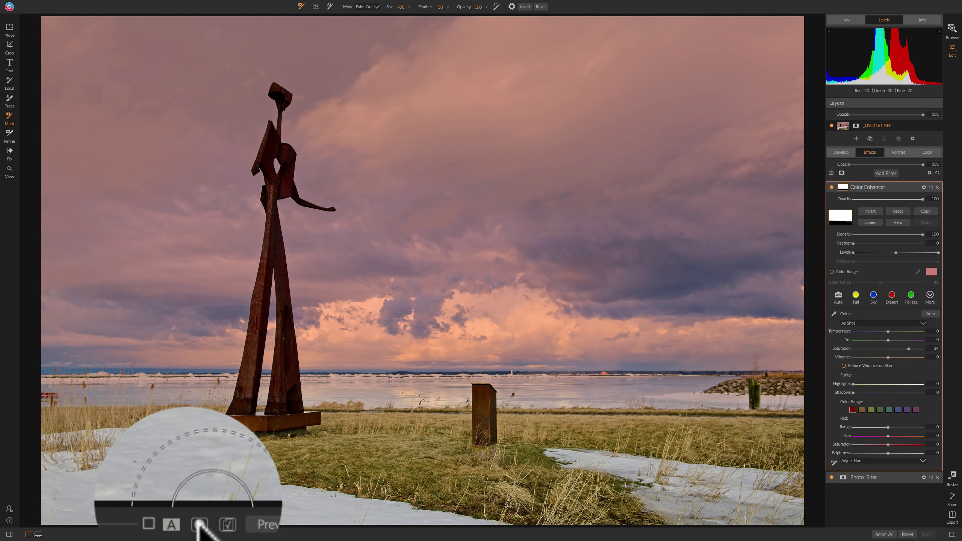
# Show the Color Enhancer mask and view it in Grayscale mode.
pyautogui.click(193, 535)
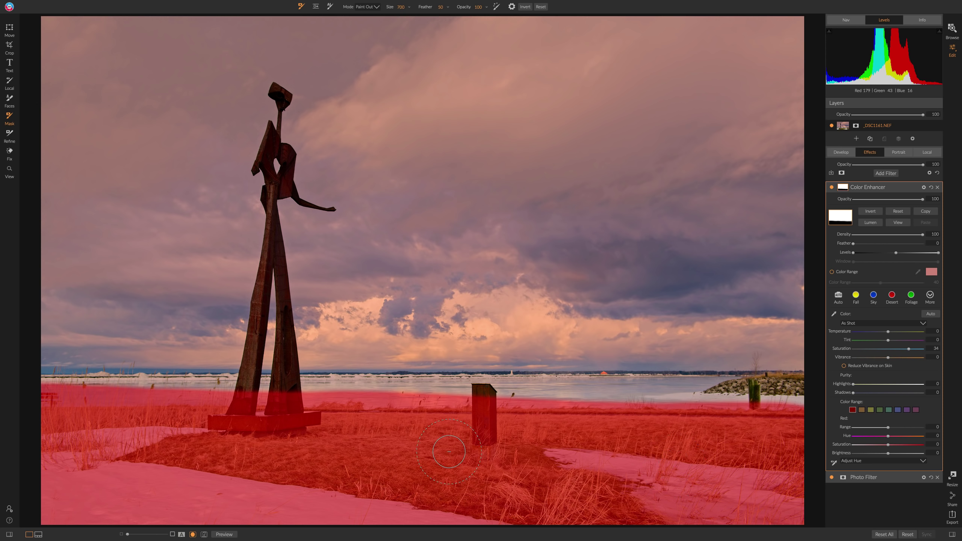
pyautogui.moveTo(249, 3)
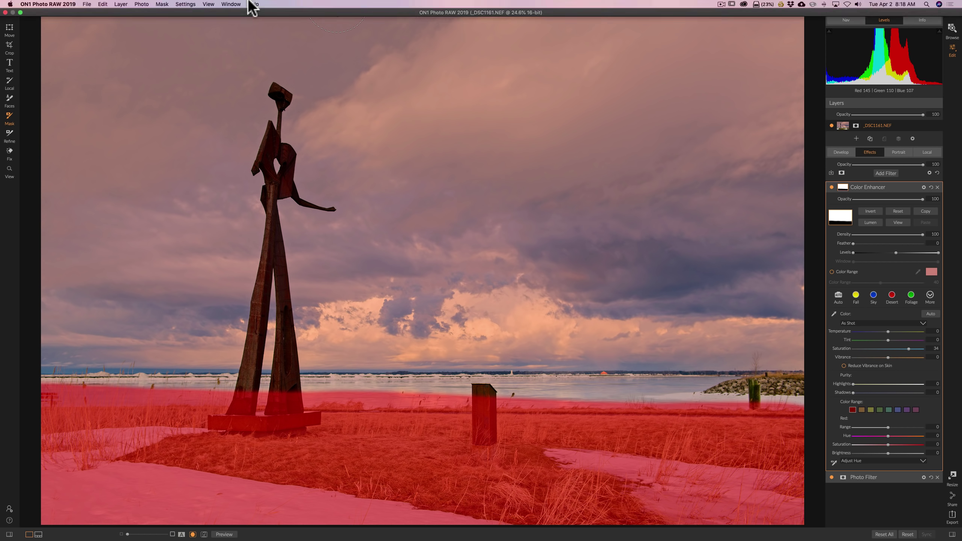
pyautogui.click(146, 6)
pyautogui.click(147, 6)
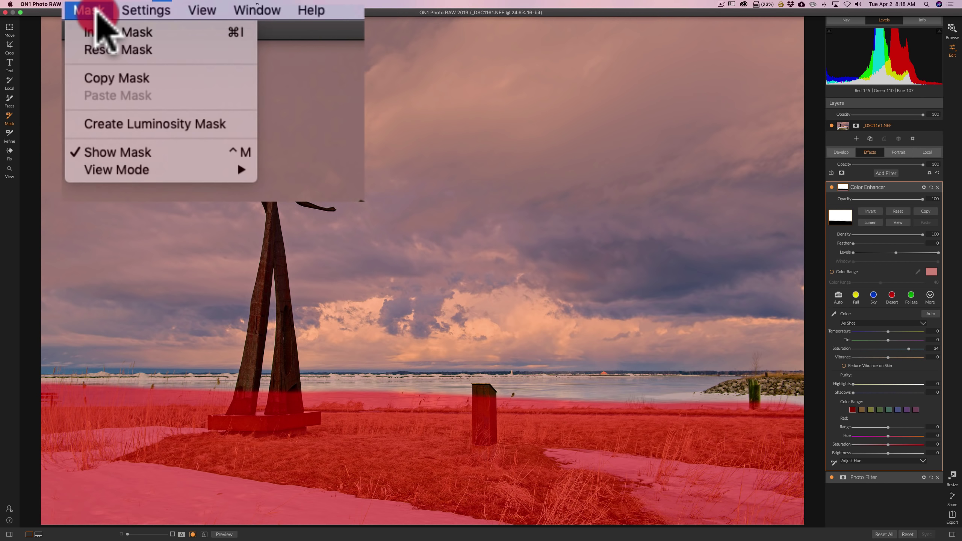
pyautogui.moveTo(145, 167)
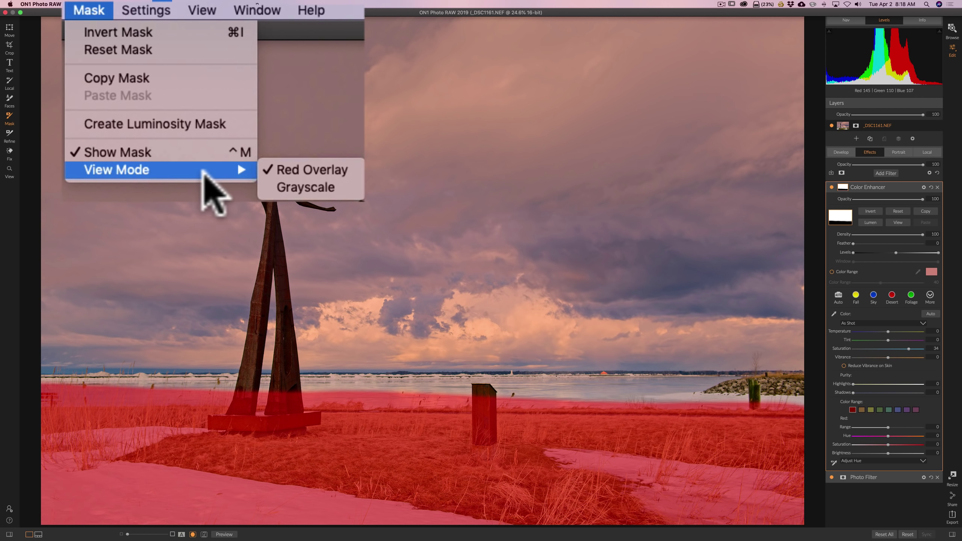
pyautogui.click(308, 186)
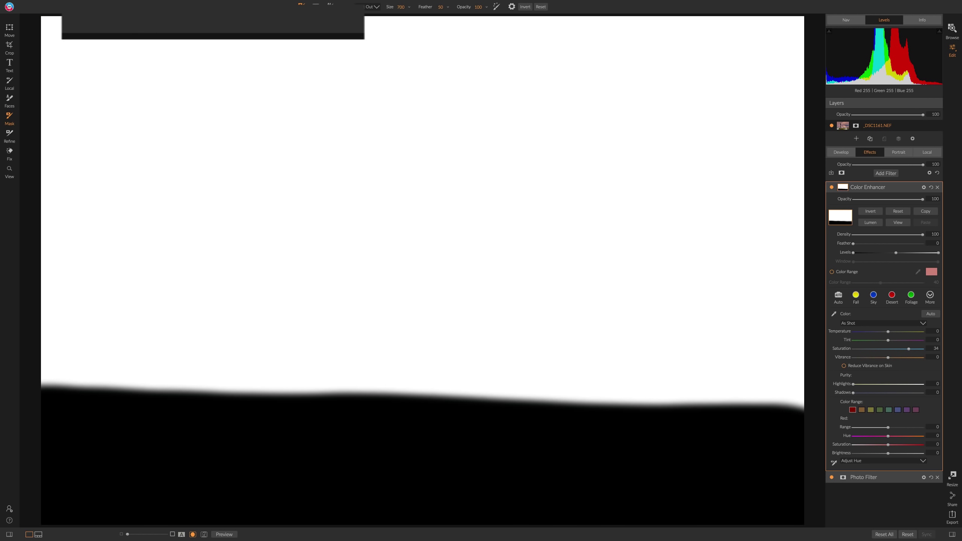
# Switch the mask view mode back to Red Overlay.
pyautogui.click(91, 9)
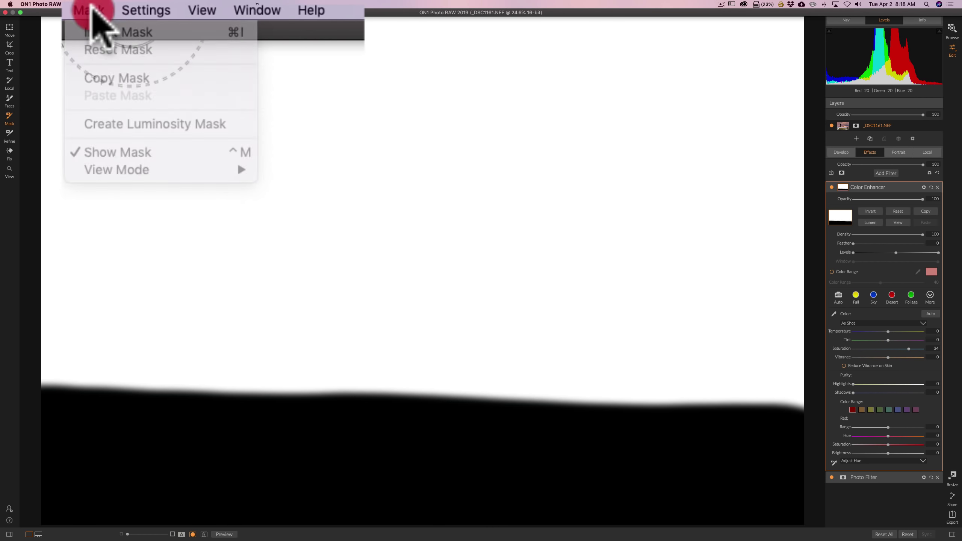
pyautogui.moveTo(169, 170)
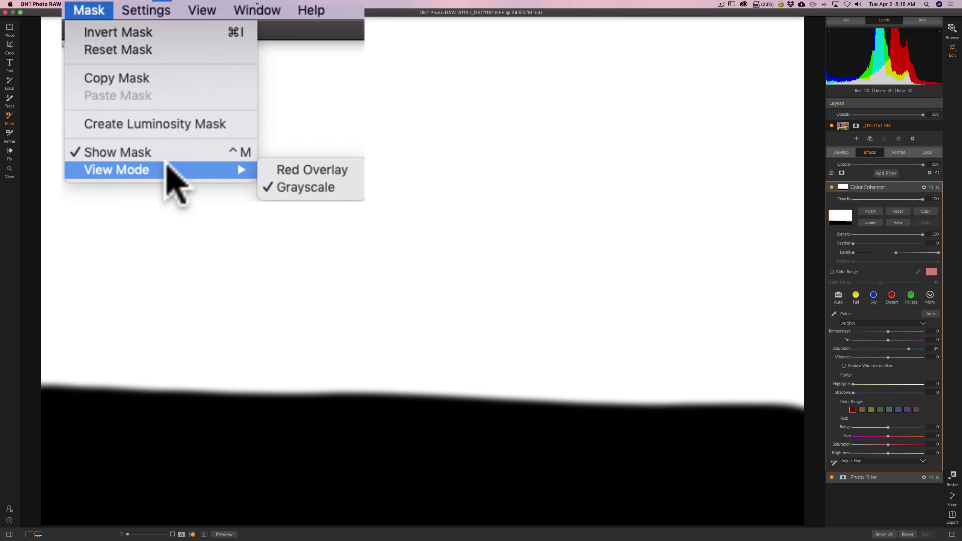
pyautogui.click(304, 171)
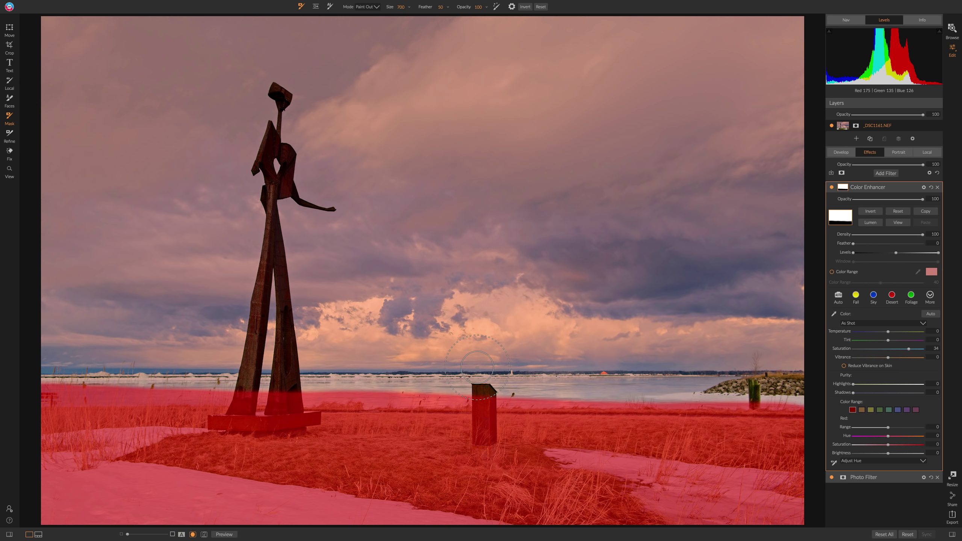
# Touch up the mask near the post, then paint the effect back in along the shoreline and water with a smaller Paint In brush.
pyautogui.moveTo(478, 378); pyautogui.dragTo(442, 385)
pyautogui.press('[')
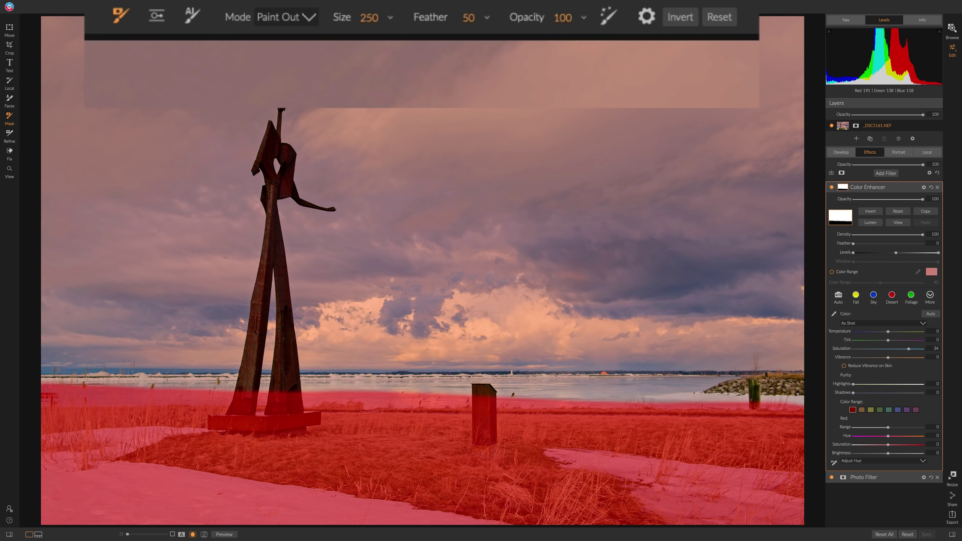
pyautogui.click(308, 17)
pyautogui.click(280, 56)
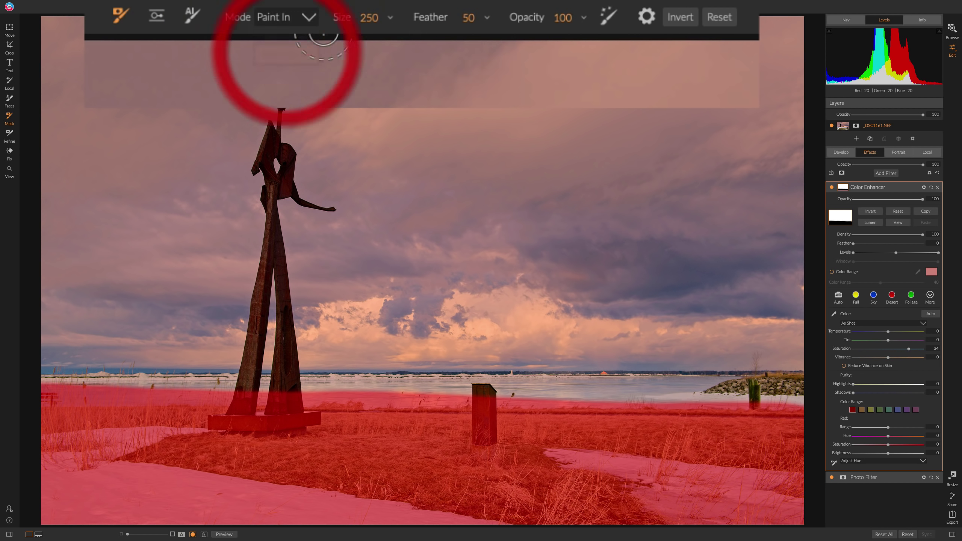
pyautogui.moveTo(42, 387)
pyautogui.mouseDown()
pyautogui.moveTo(99, 387)
pyautogui.moveTo(41, 388)
pyautogui.moveTo(62, 392)
pyautogui.mouseUp()
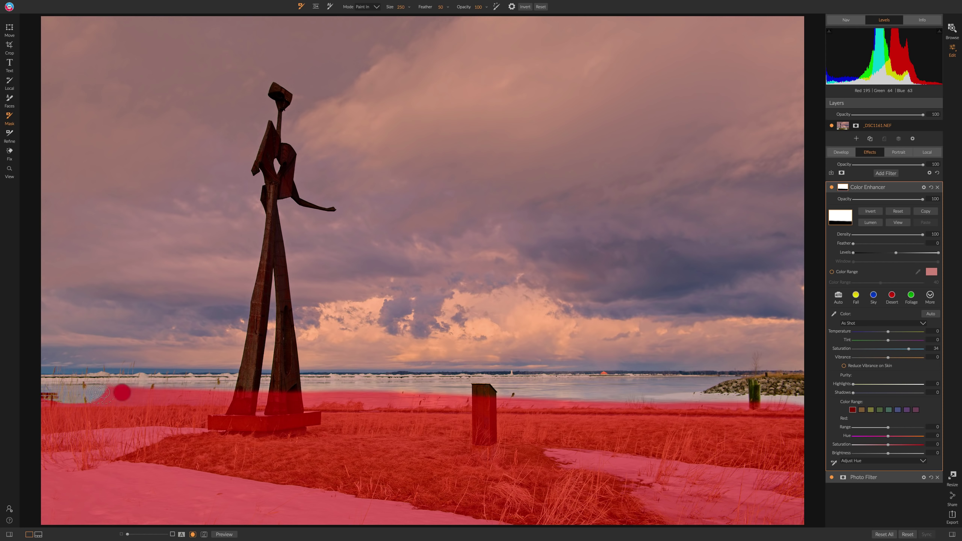
pyautogui.moveTo(100, 393)
pyautogui.mouseDown()
pyautogui.moveTo(218, 394)
pyautogui.moveTo(134, 392)
pyautogui.mouseUp()
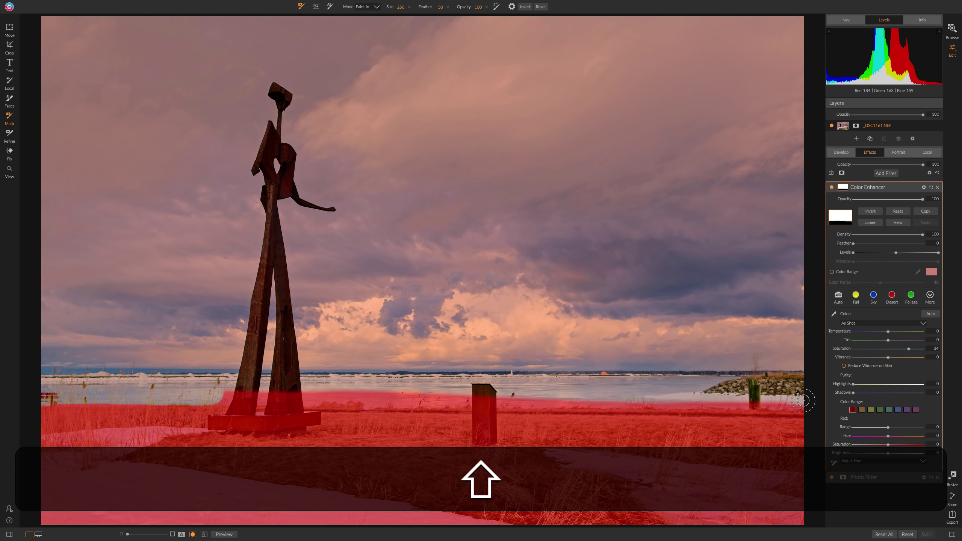
pyautogui.keyDown('shift'); pyautogui.click(803, 401); pyautogui.keyUp('shift')
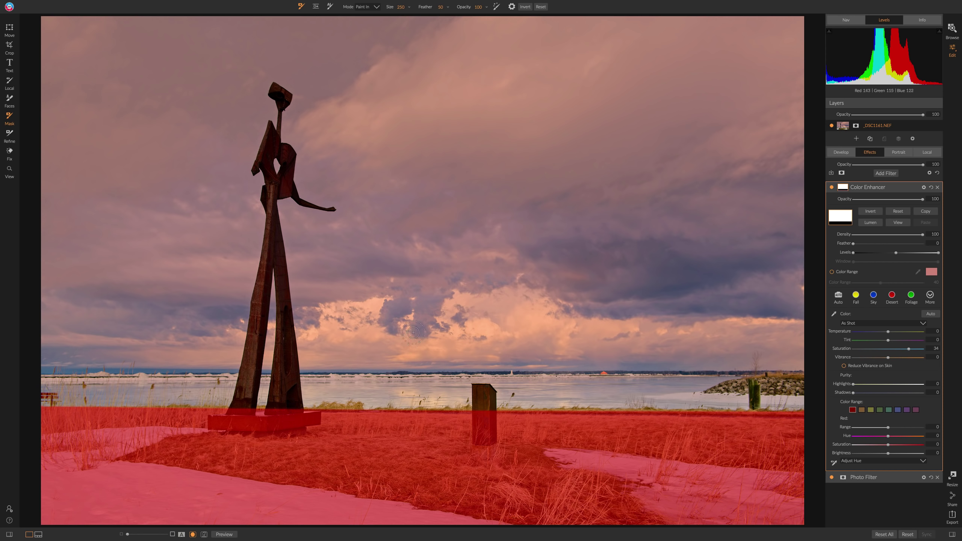
# Return the brush to Paint Out and remove the effect from the shoreline rocks with a smaller brush.
pyautogui.click(367, 7)
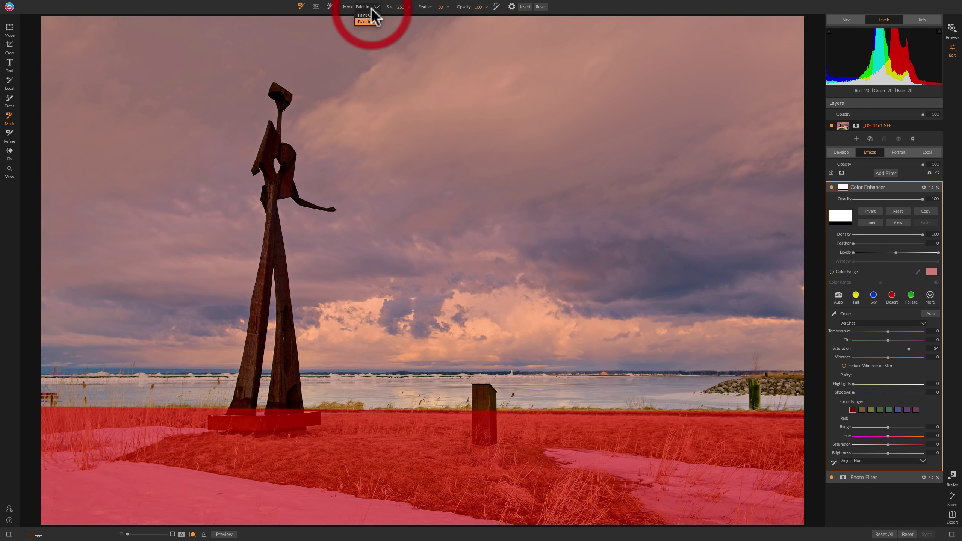
pyautogui.click(367, 15)
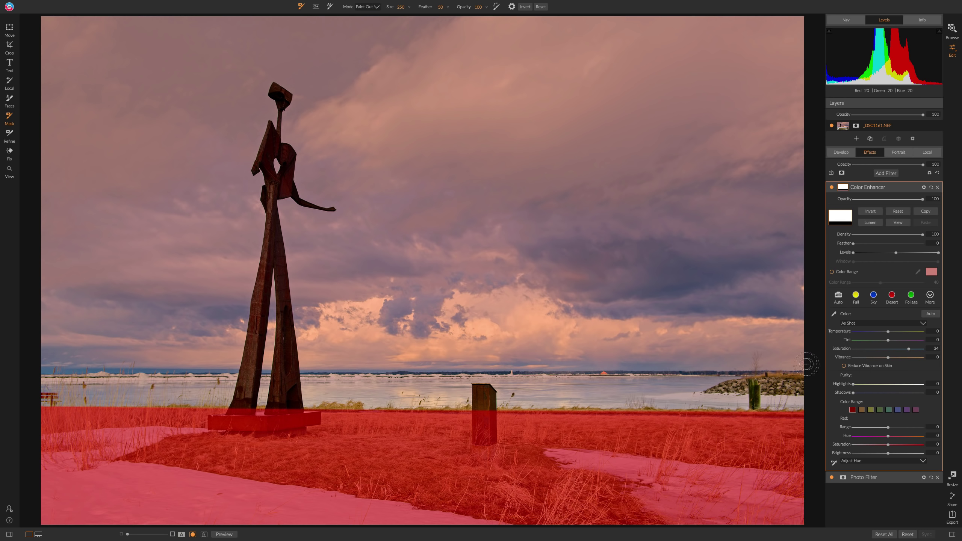
pyautogui.press('[')
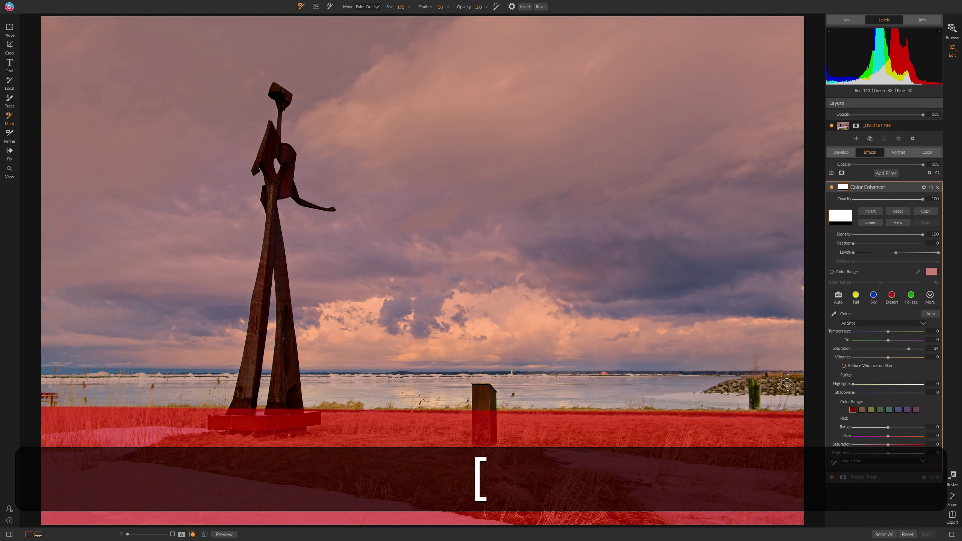
pyautogui.moveTo(804, 382)
pyautogui.mouseDown()
pyautogui.moveTo(709, 391)
pyautogui.moveTo(755, 388)
pyautogui.moveTo(754, 413)
pyautogui.moveTo(757, 383)
pyautogui.mouseUp()
# Paint the wooden post out of the mask with a finer brush, then hide the red overlay.
pyautogui.press('[')
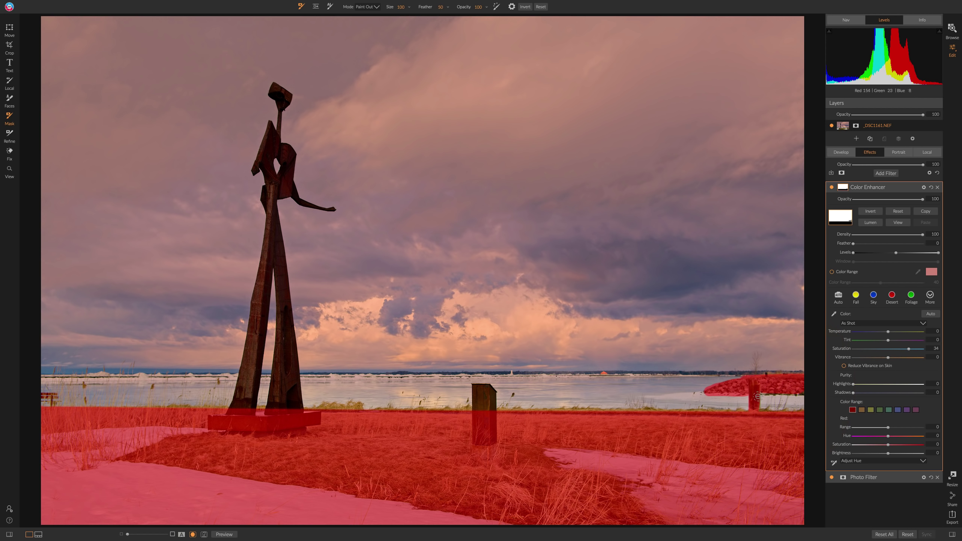
pyautogui.moveTo(475, 415)
pyautogui.mouseDown()
pyautogui.moveTo(474, 384)
pyautogui.moveTo(488, 389)
pyautogui.moveTo(489, 409)
pyautogui.moveTo(495, 388)
pyautogui.moveTo(492, 413)
pyautogui.mouseUp()
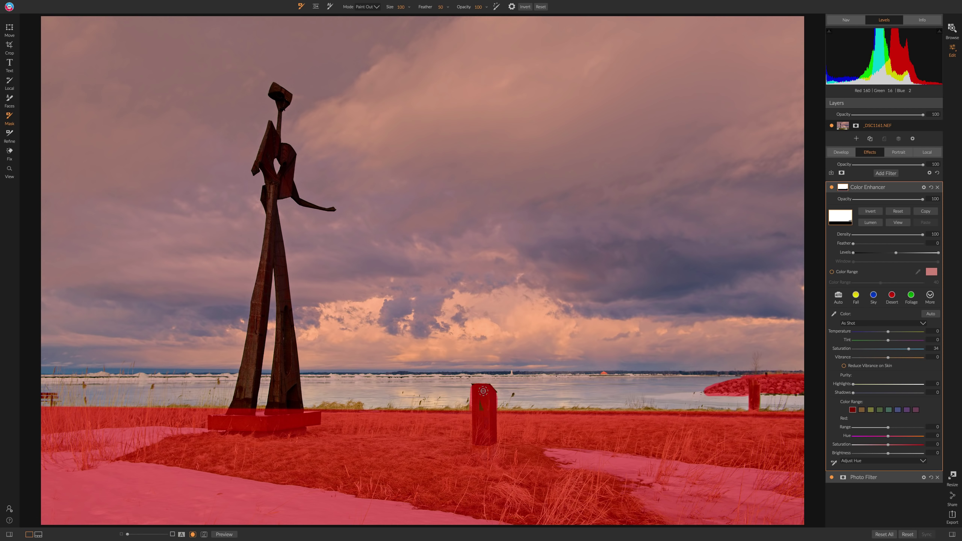
pyautogui.click(490, 407)
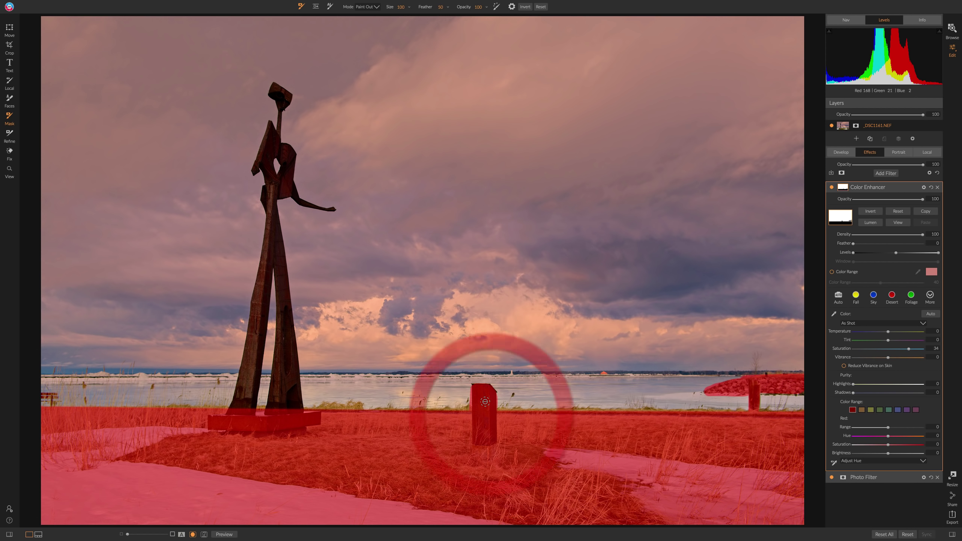
pyautogui.click(193, 534)
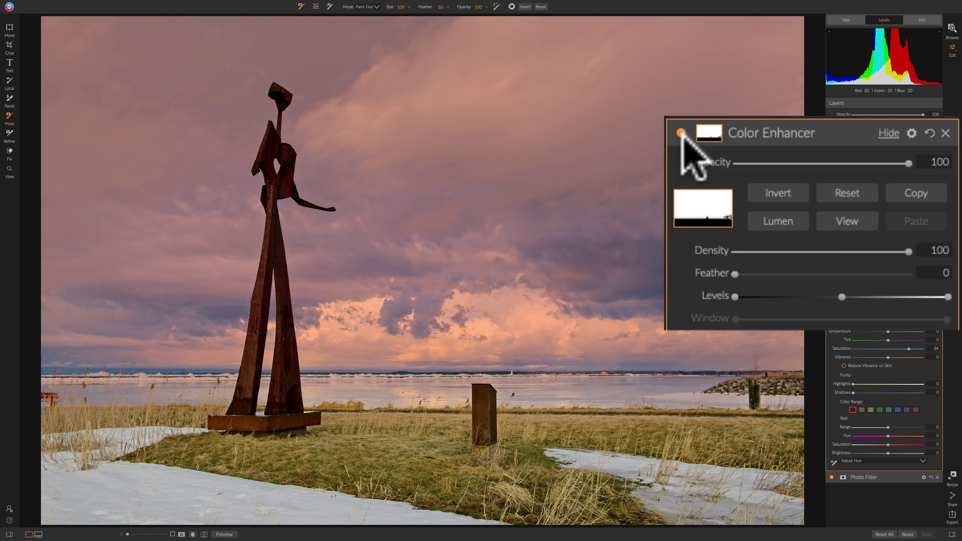
pyautogui.click(681, 133)
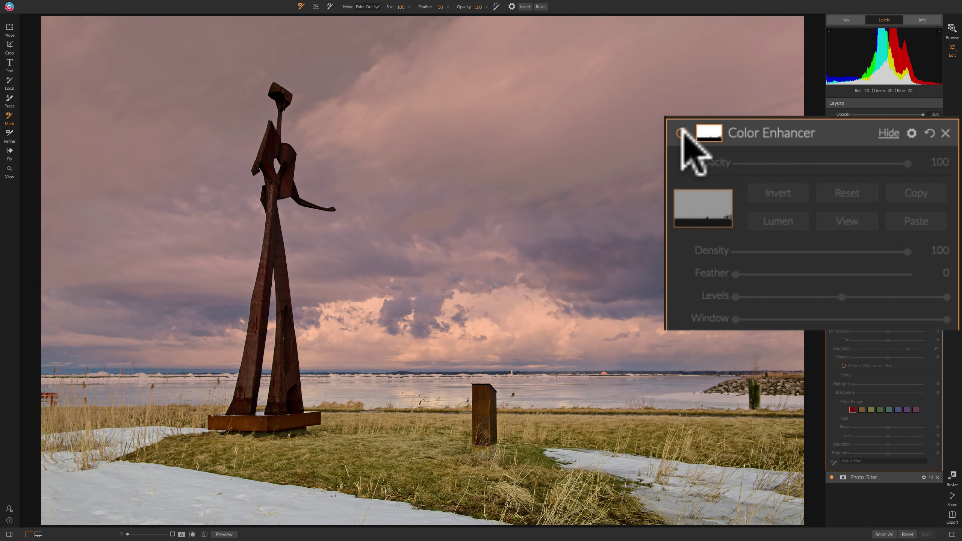
pyautogui.click(680, 133)
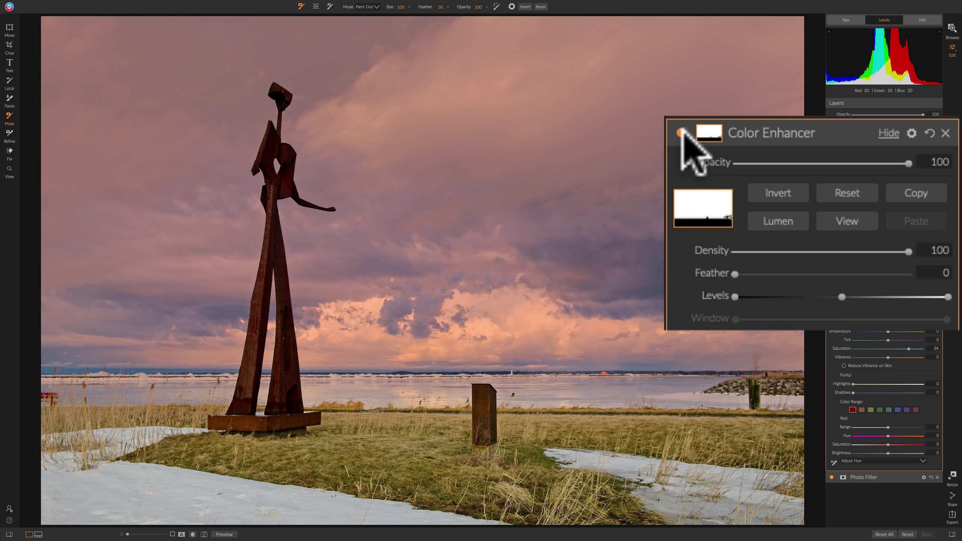
pyautogui.click(681, 132)
pyautogui.click(681, 133)
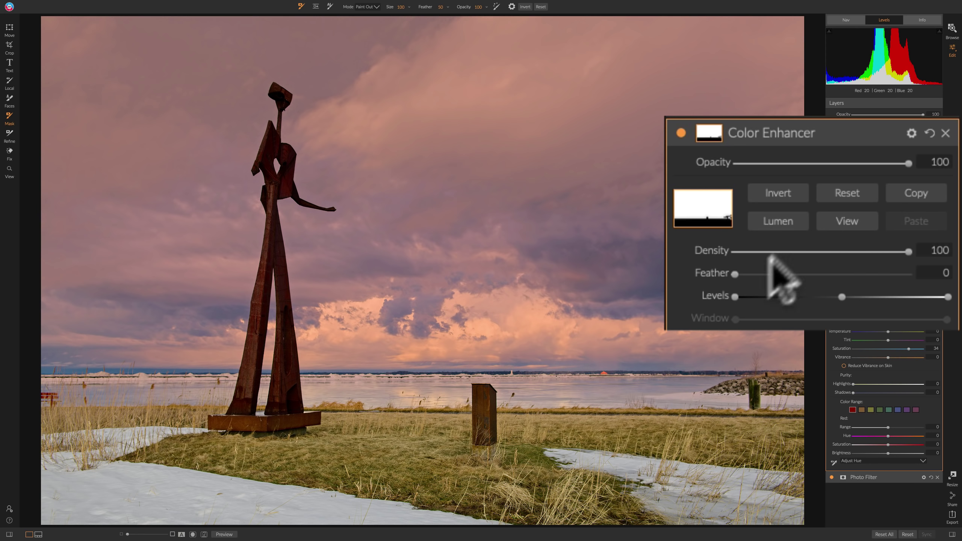
# Reset the Color Enhancer mask, then undo it with Cmd+Z to keep the painted sky mask.
pyautogui.click(834, 190)
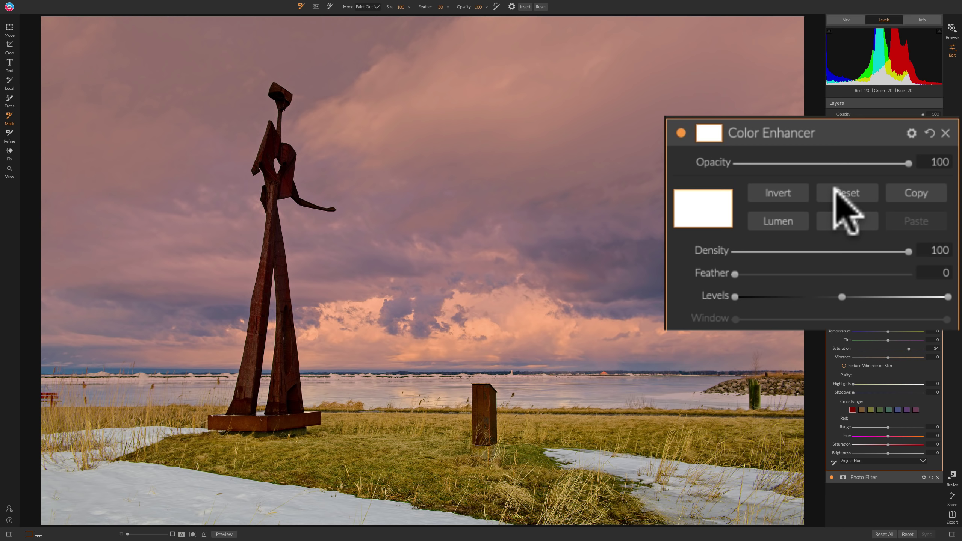
pyautogui.press('super')
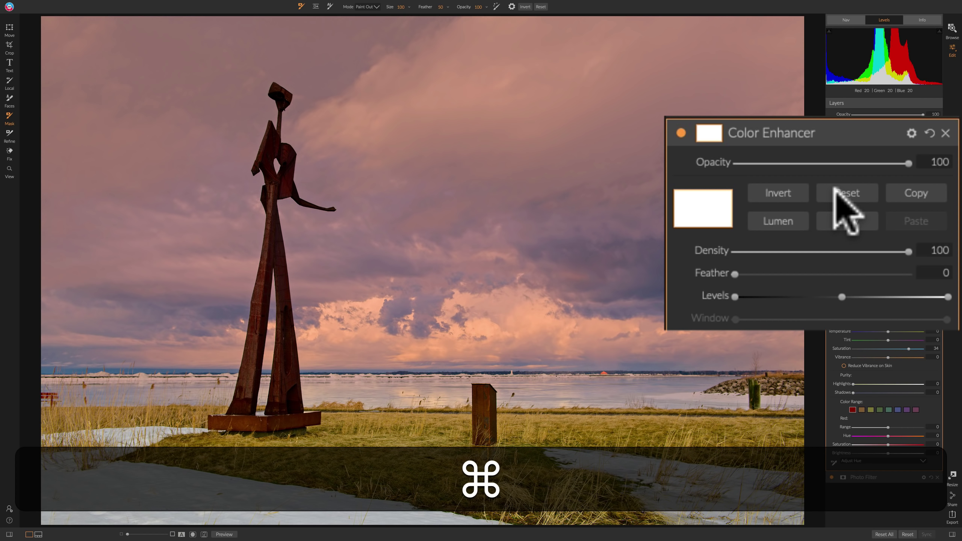
pyautogui.press('super+z')
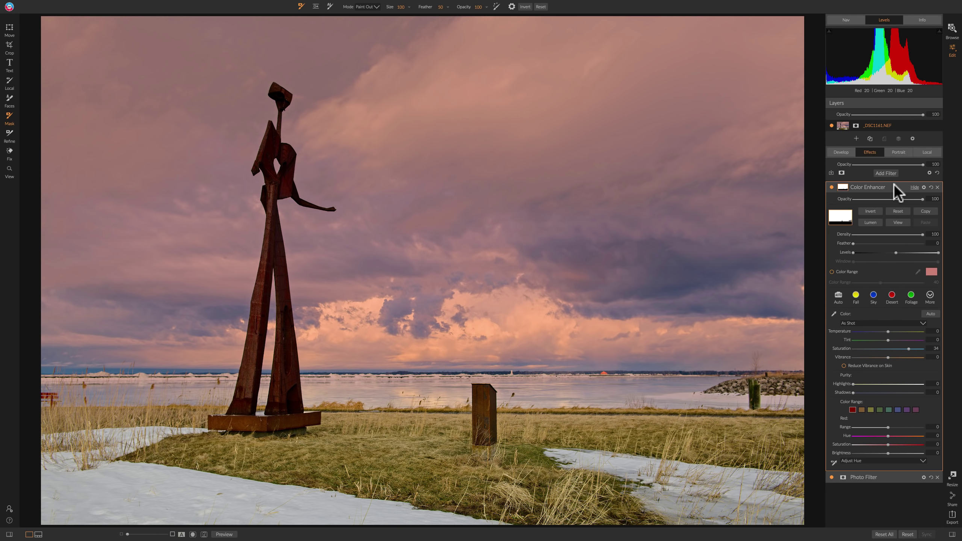
# Collapse the Color Enhancer settings and add a Dynamic Contrast filter from the Filters list.
pyautogui.click(893, 184)
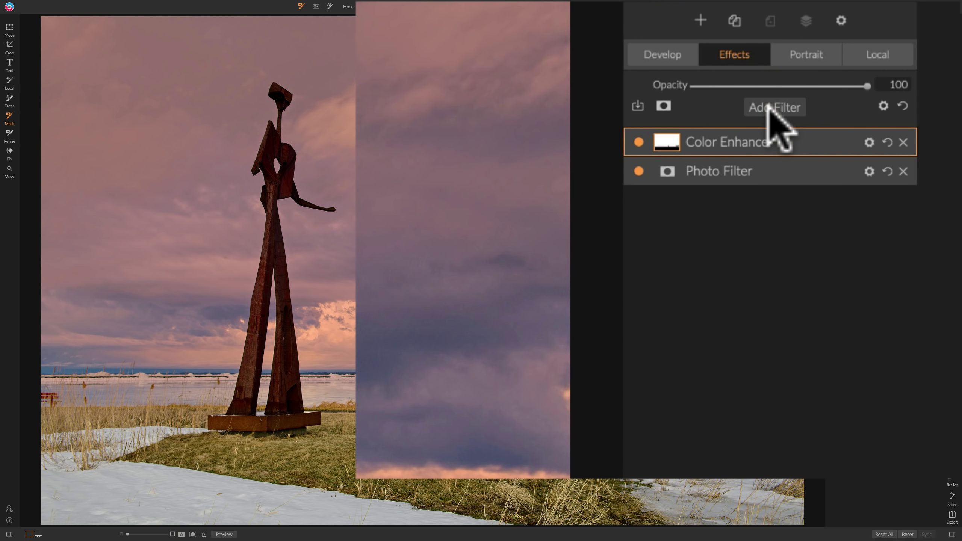
pyautogui.click(768, 107)
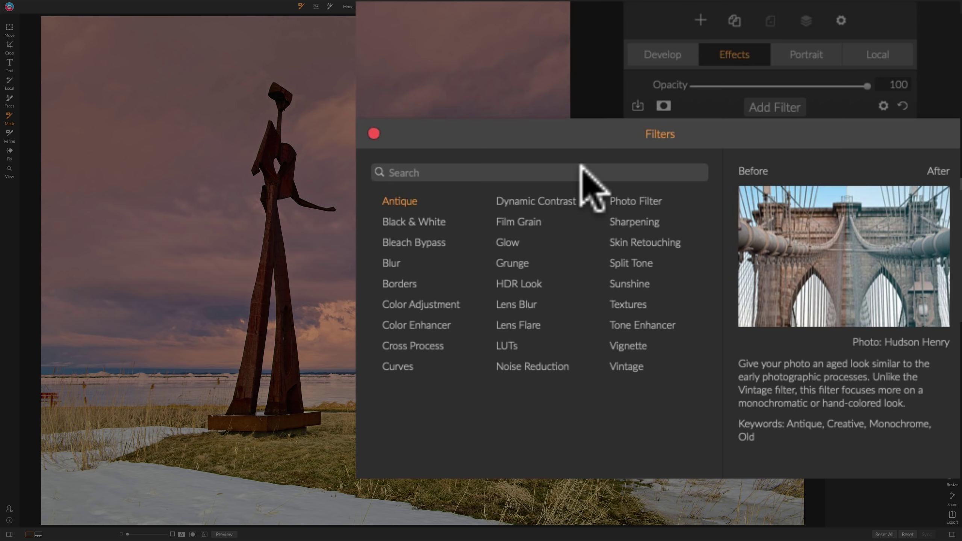
pyautogui.click(544, 202)
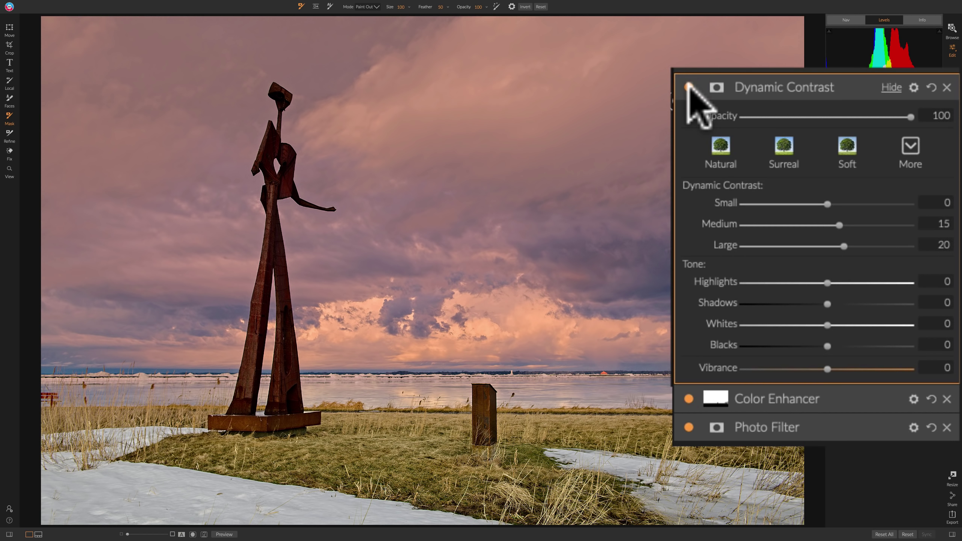
# Toggle Dynamic Contrast off and on repeatedly to compare, leaving it on.
pyautogui.click(831, 187)
pyautogui.click(688, 87)
pyautogui.click(688, 87)
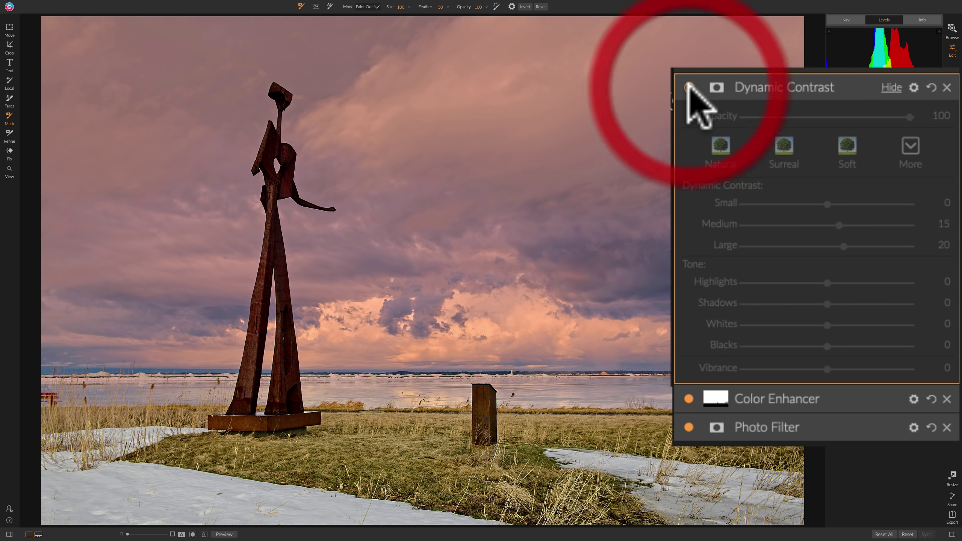
pyautogui.click(688, 87)
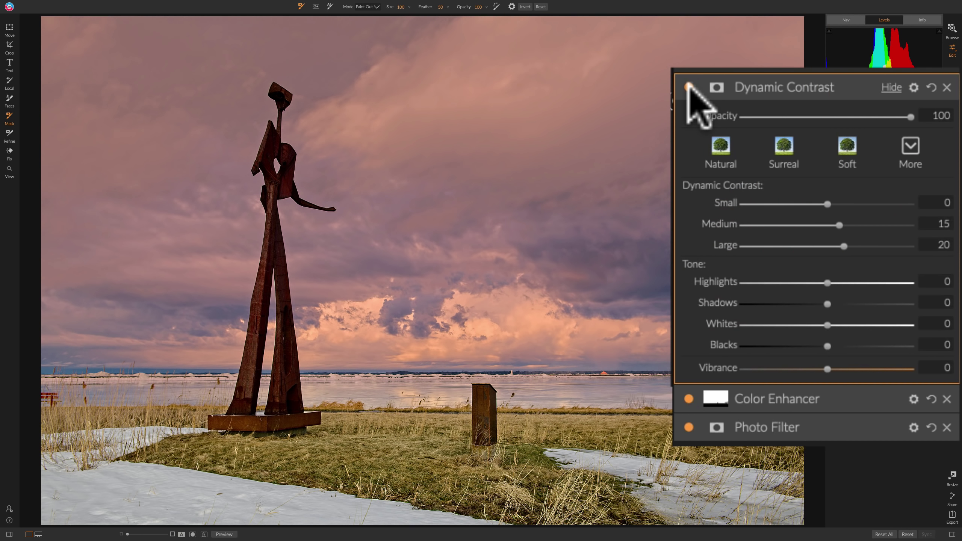
pyautogui.click(688, 88)
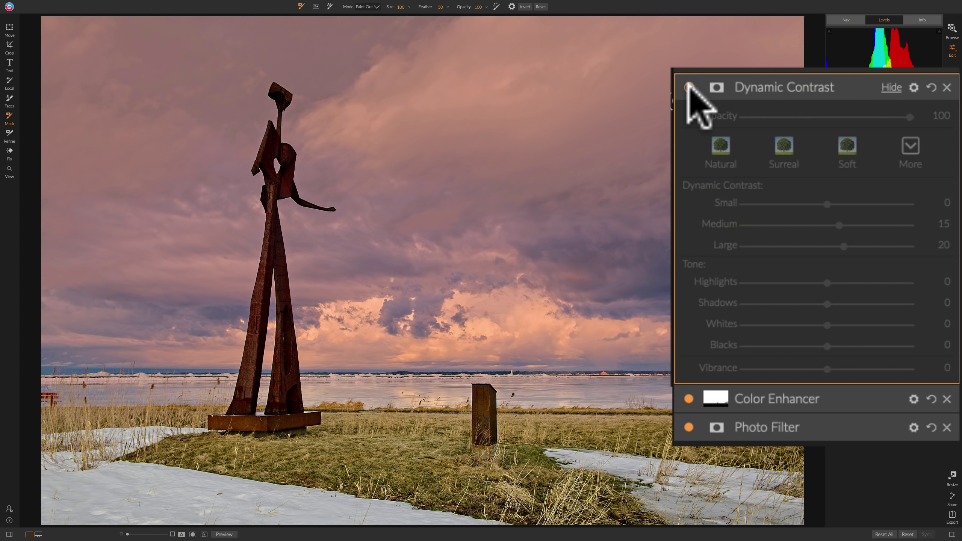
pyautogui.click(688, 87)
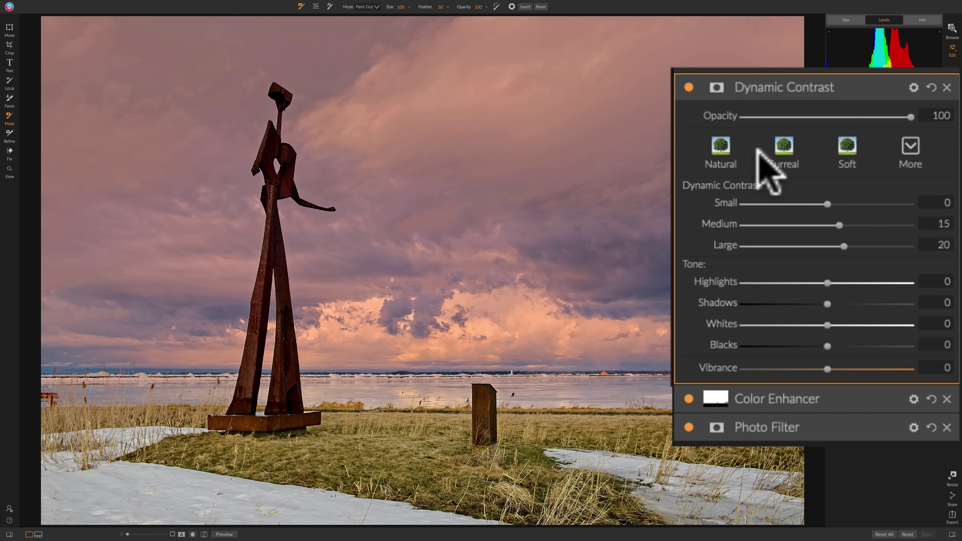
# Try the Natural, Surreal, Soft, Grunge Contrast and Texture Enhancer styles, settling on Natural.
pyautogui.click(718, 148)
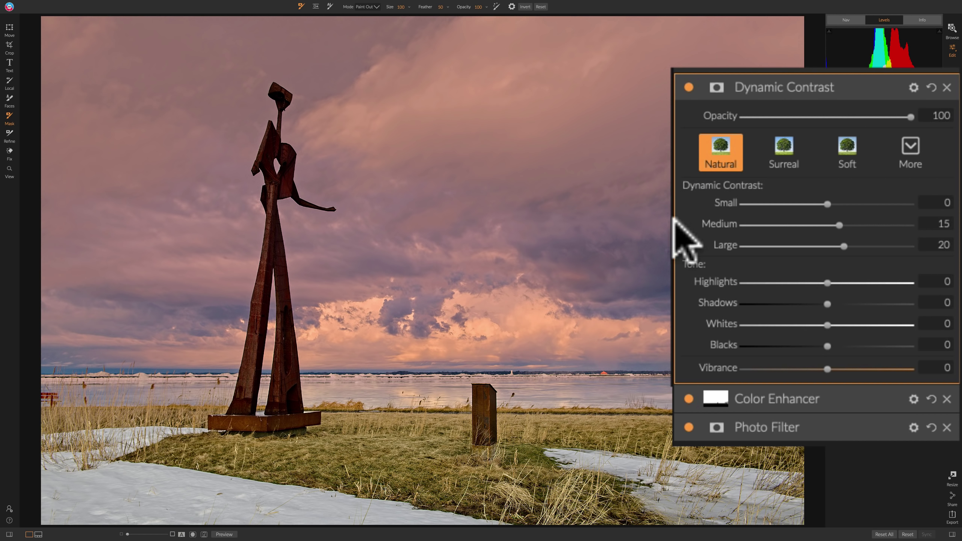
pyautogui.click(782, 152)
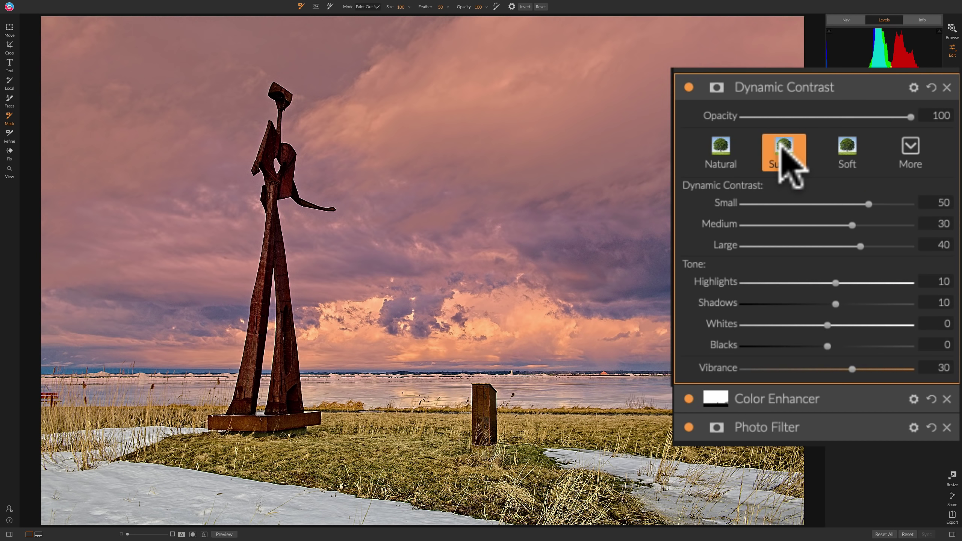
pyautogui.click(847, 148)
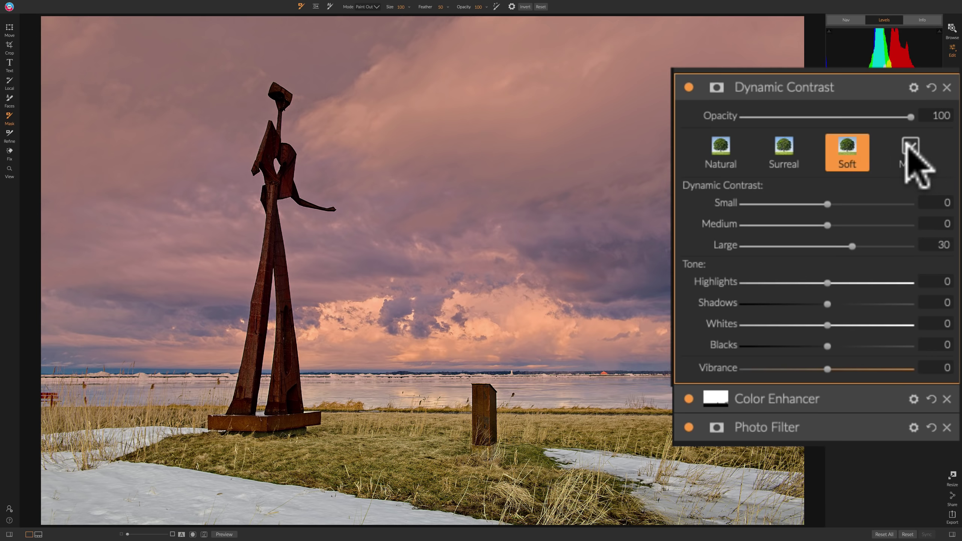
pyautogui.click(914, 157)
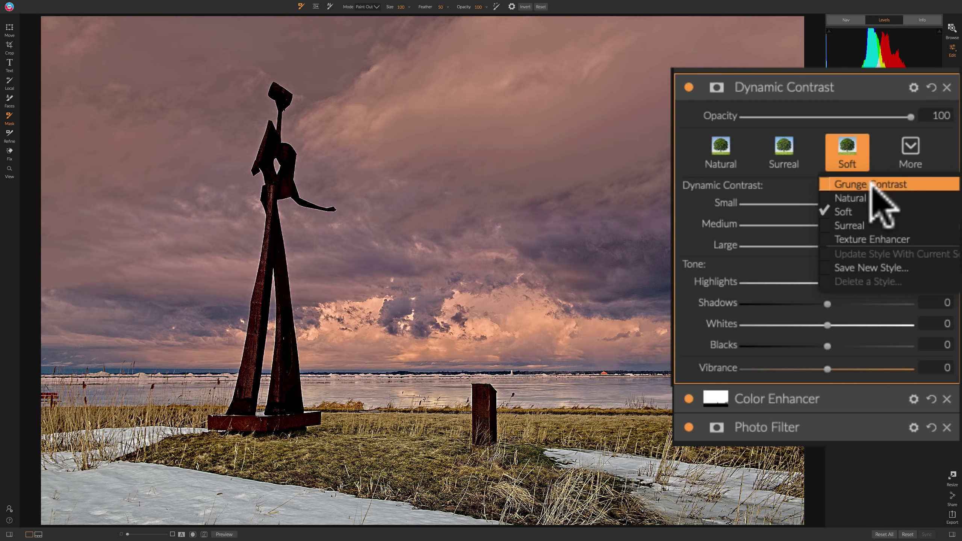
pyautogui.click(871, 185)
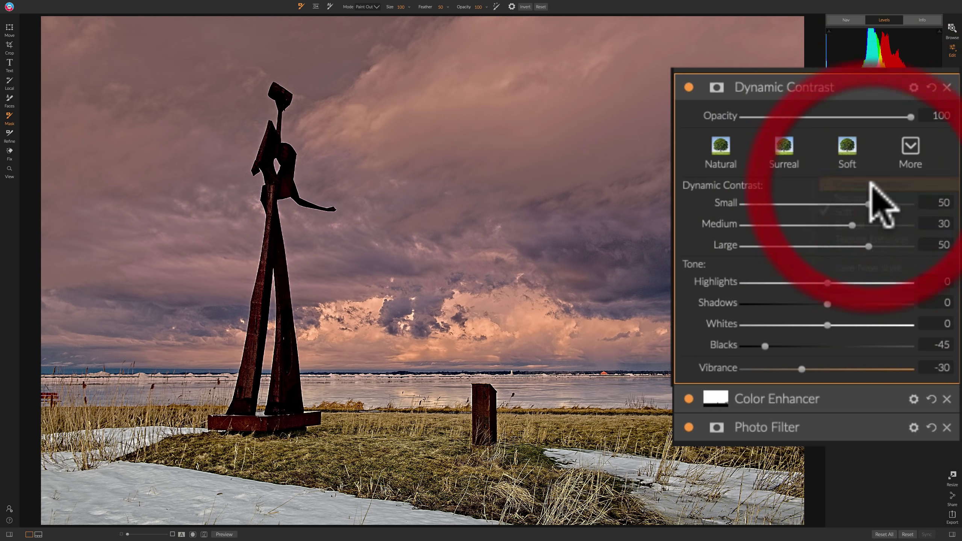
pyautogui.click(913, 147)
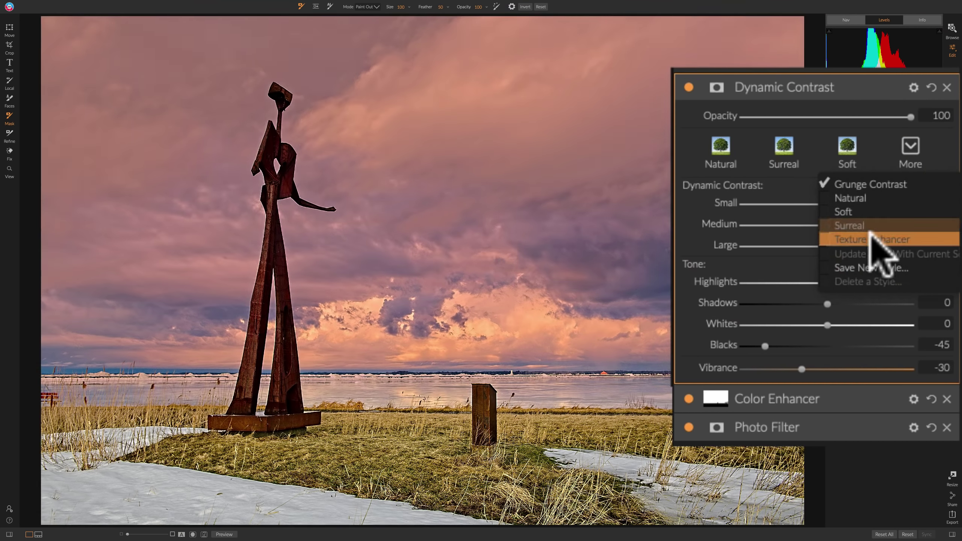
pyautogui.click(870, 239)
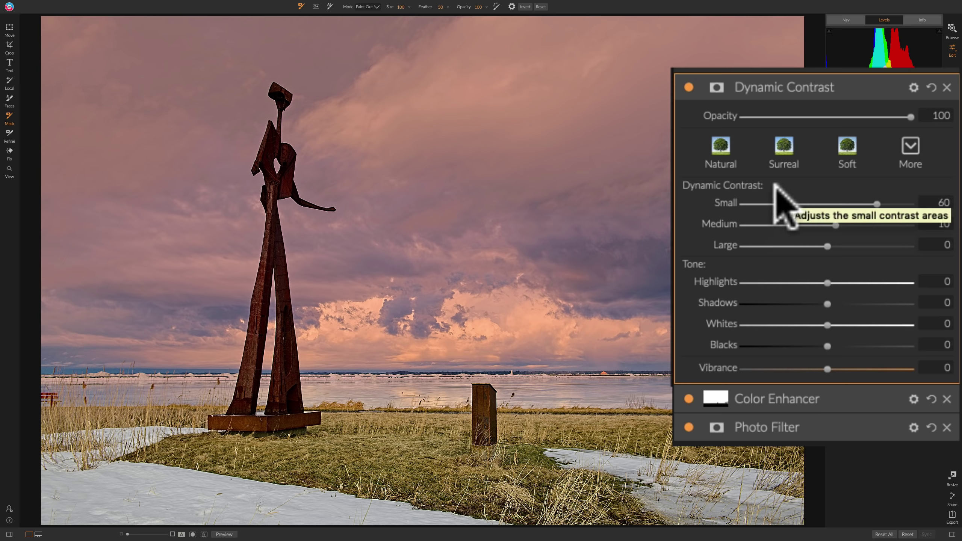
pyautogui.click(722, 147)
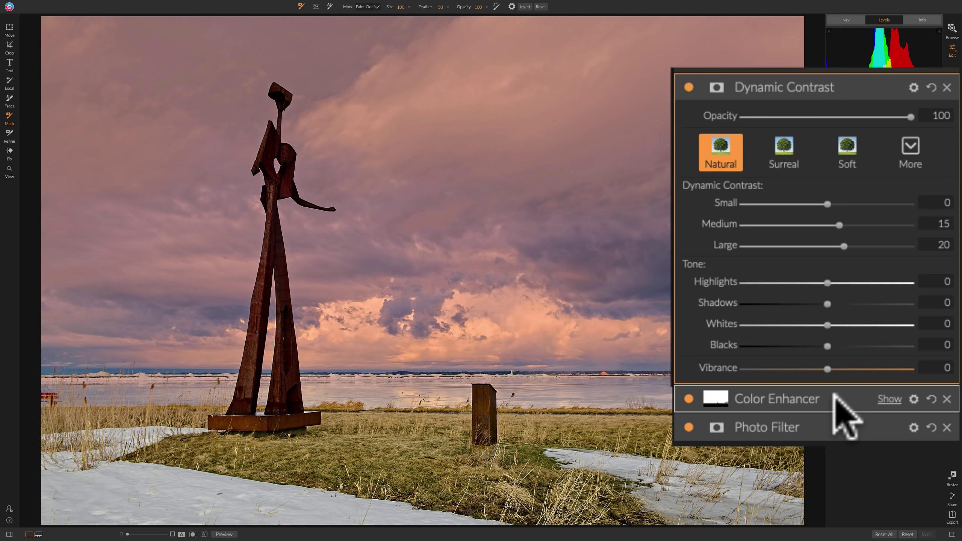
# Expand the Color Enhancer and copy its painted sky mask.
pyautogui.click(834, 395)
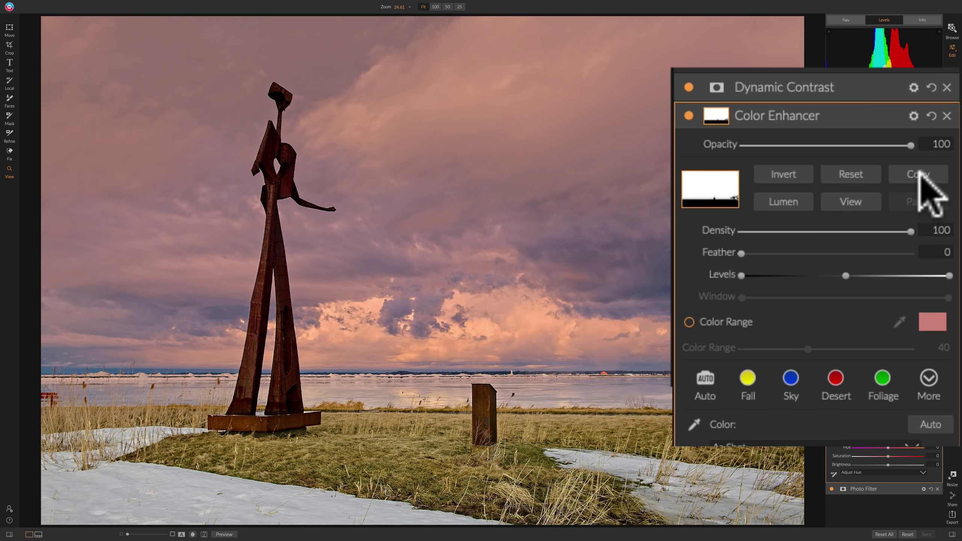
pyautogui.click(920, 174)
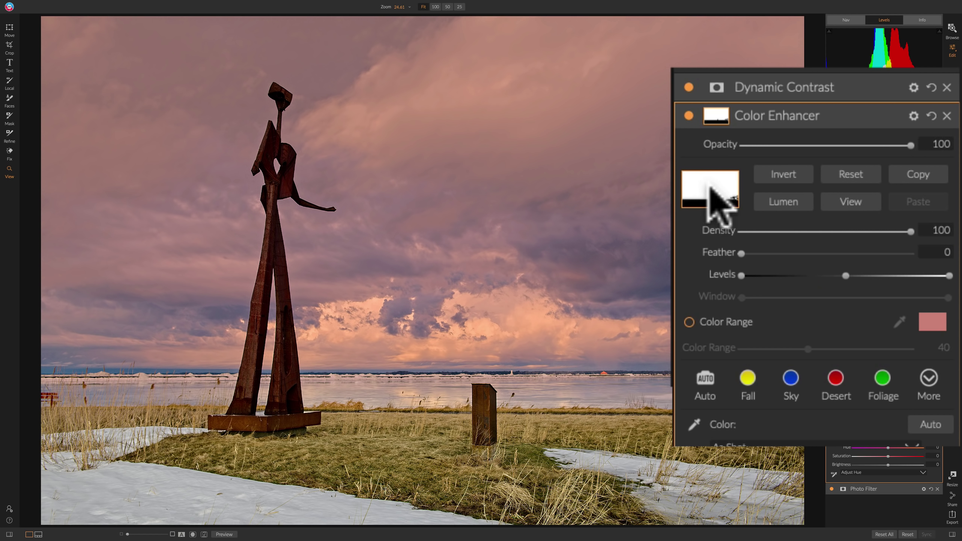
pyautogui.click(905, 174)
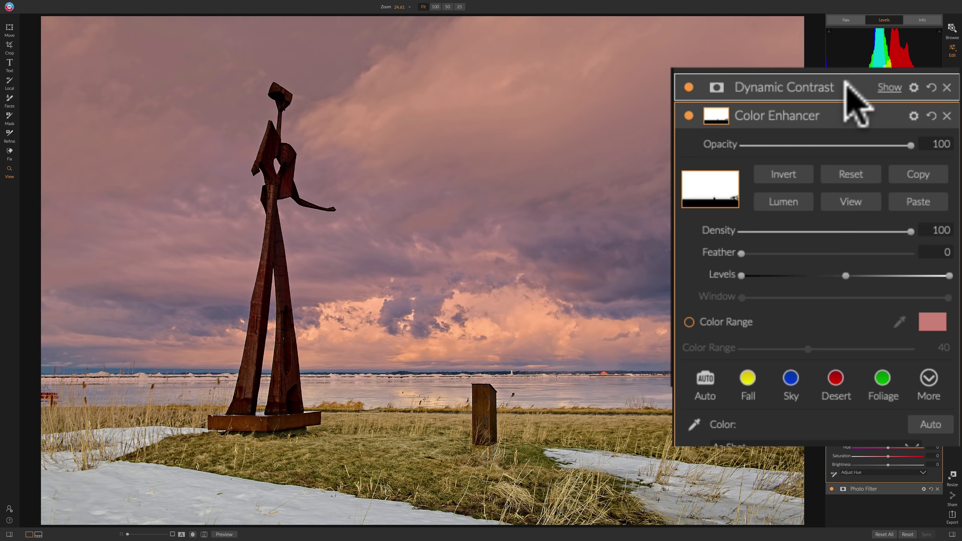
# Paste the copied sky mask onto the Dynamic Contrast filter via its masking options.
pyautogui.click(848, 86)
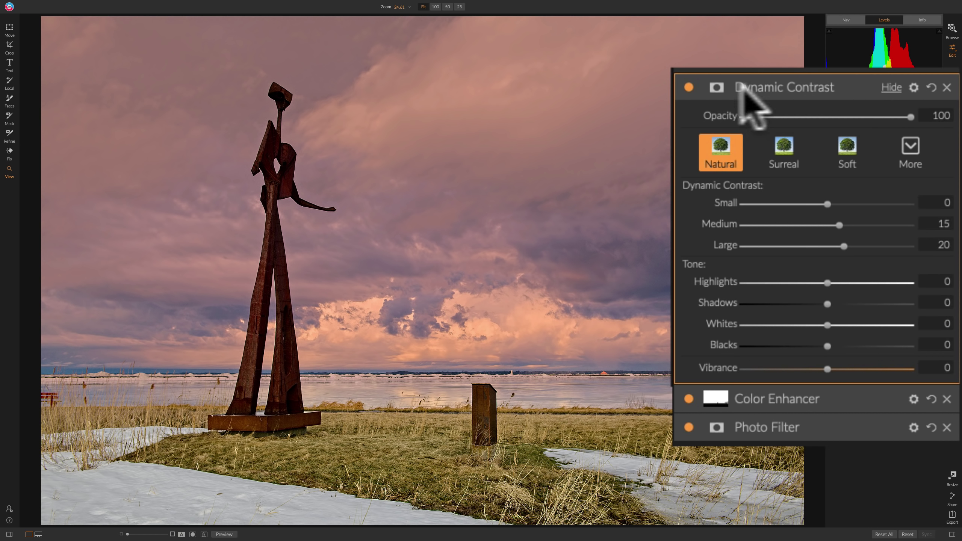
pyautogui.click(716, 88)
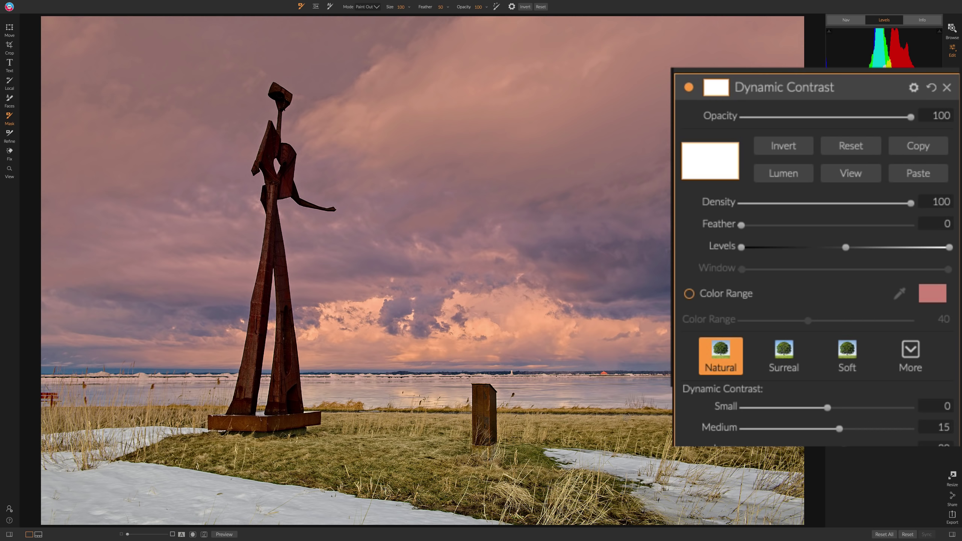
pyautogui.click(914, 173)
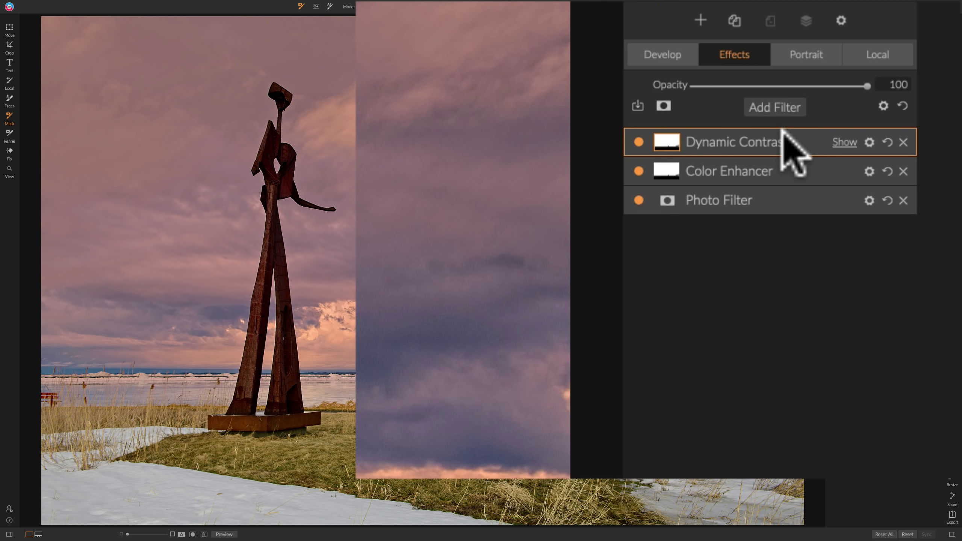
# Add a Vignette filter, try the Subtle preset, then reset it to defaults (Brightness 0, Size 50).
pyautogui.click(772, 109)
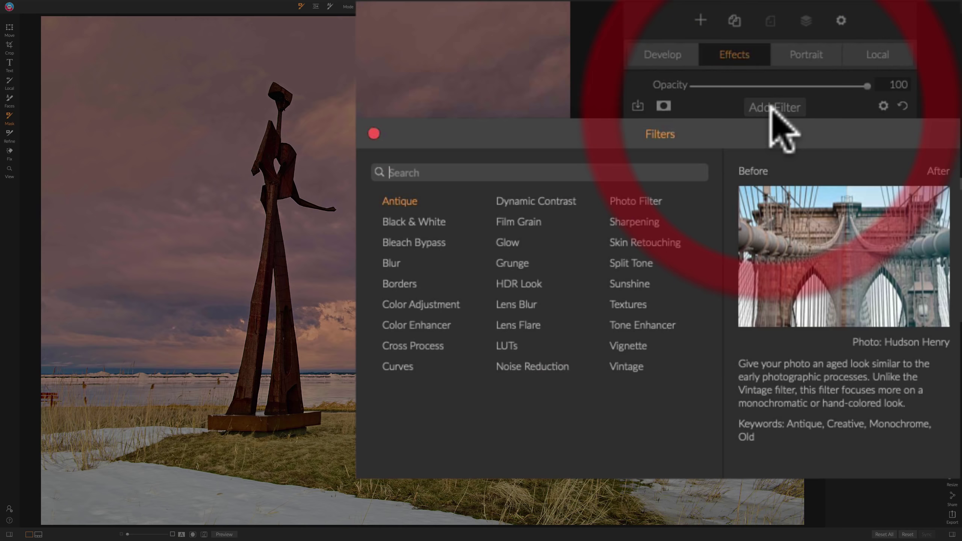
pyautogui.click(629, 346)
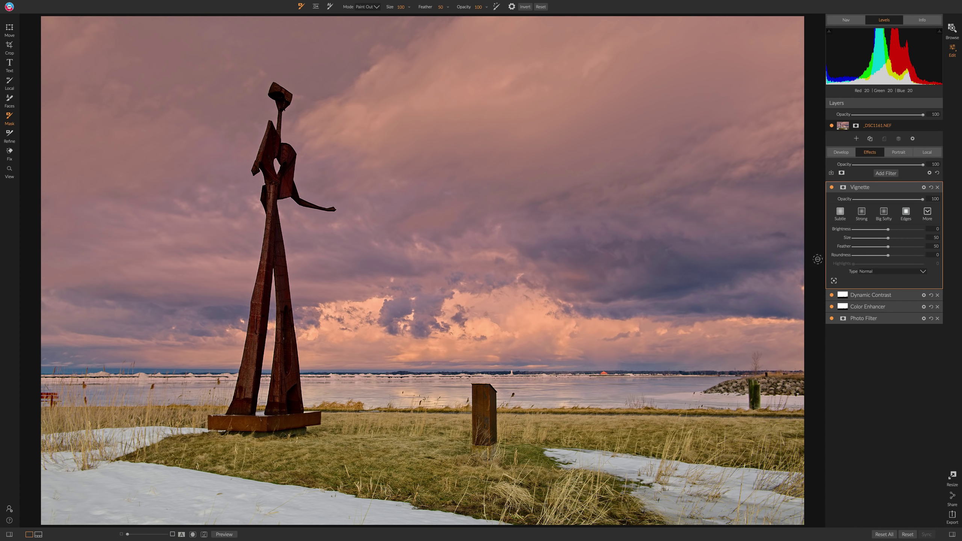
pyautogui.click(752, 167)
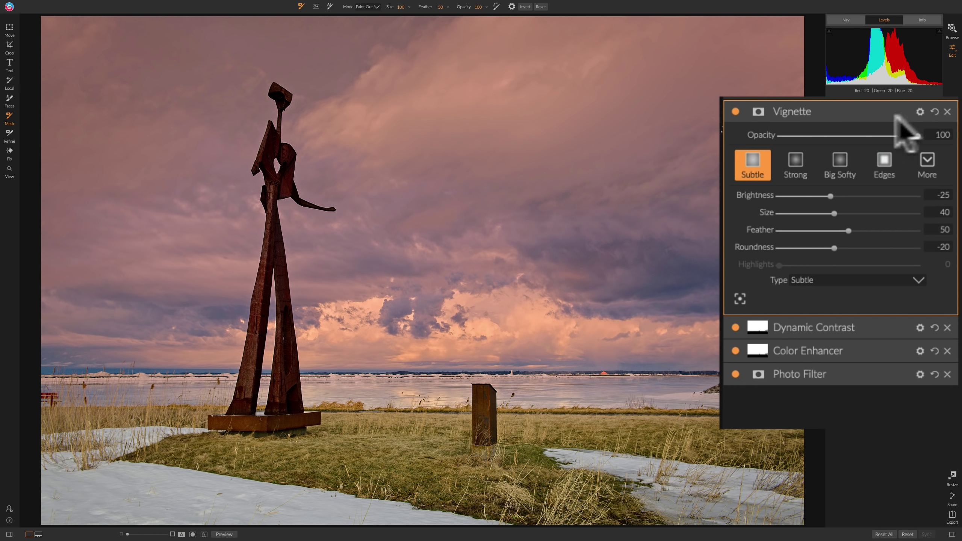
pyautogui.click(934, 111)
pyautogui.click(735, 111)
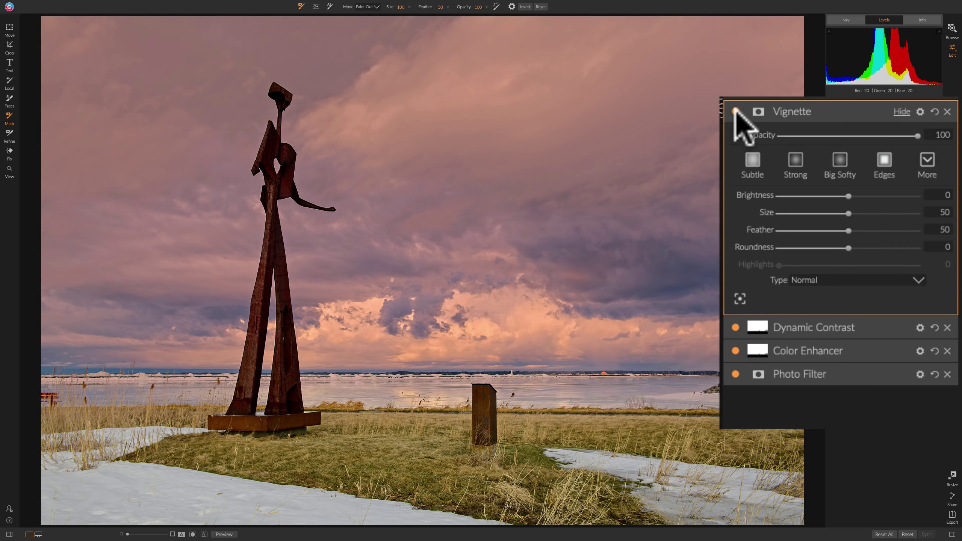
# Compare the vignette on and off, try the Subtle, Strong and Big Softy presets, and settle on Edges.
pyautogui.click(734, 110)
pyautogui.click(734, 110)
pyautogui.click(752, 160)
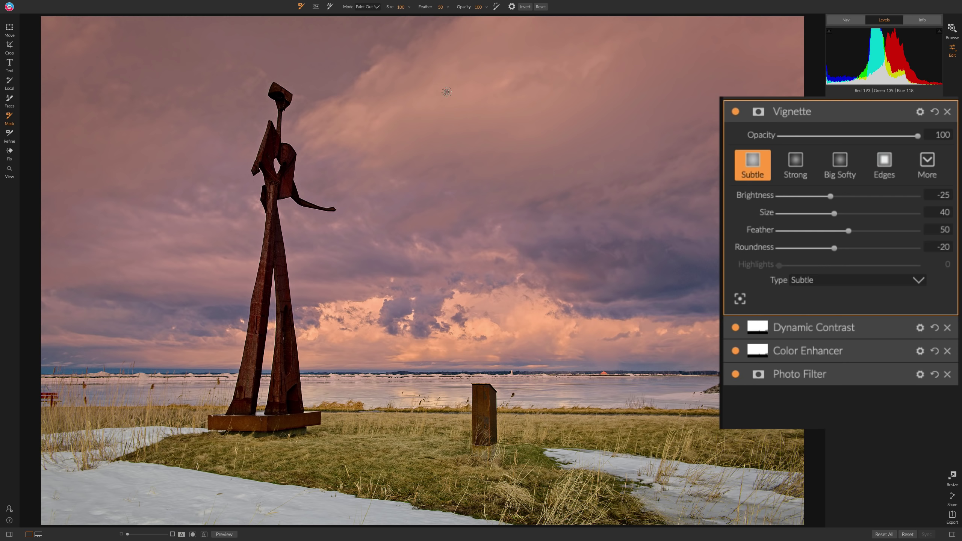
pyautogui.click(798, 164)
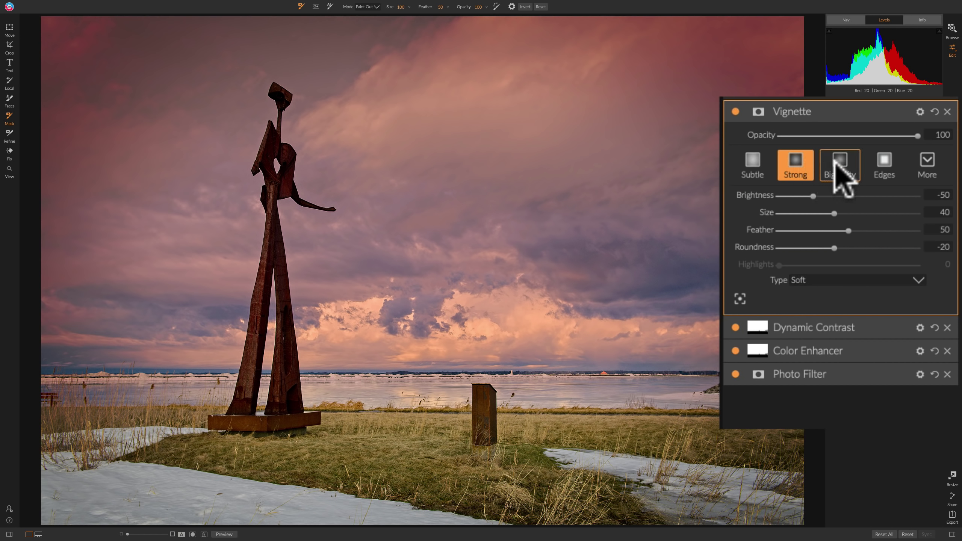
pyautogui.click(839, 163)
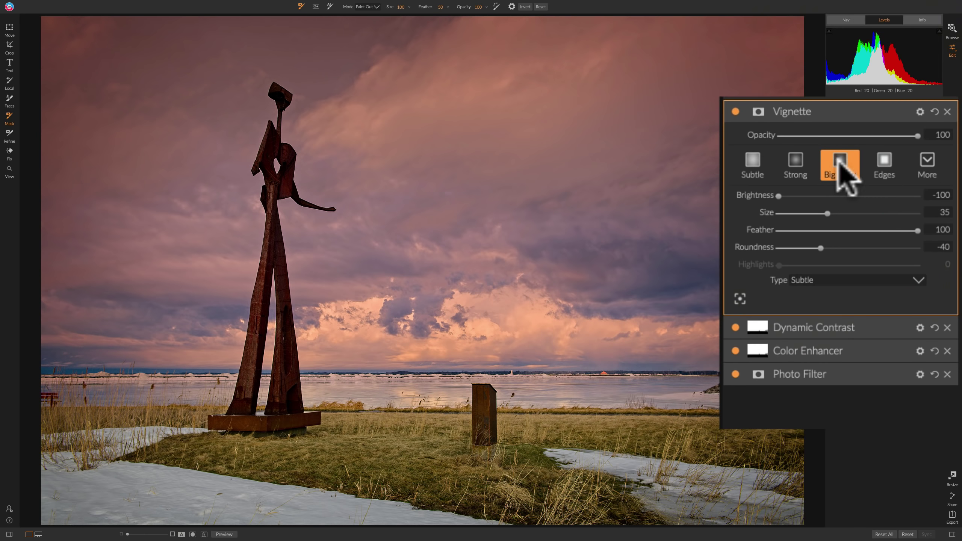
pyautogui.click(885, 164)
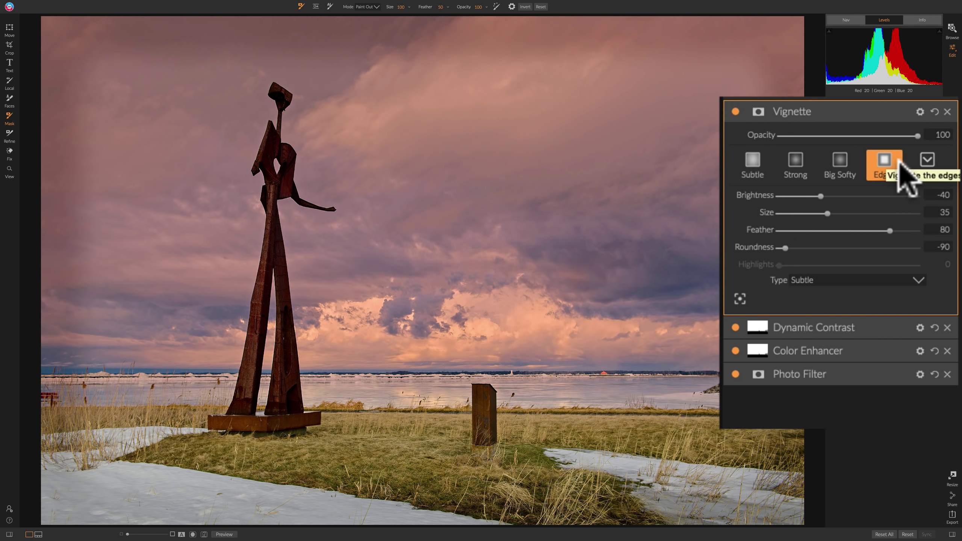
pyautogui.click(931, 164)
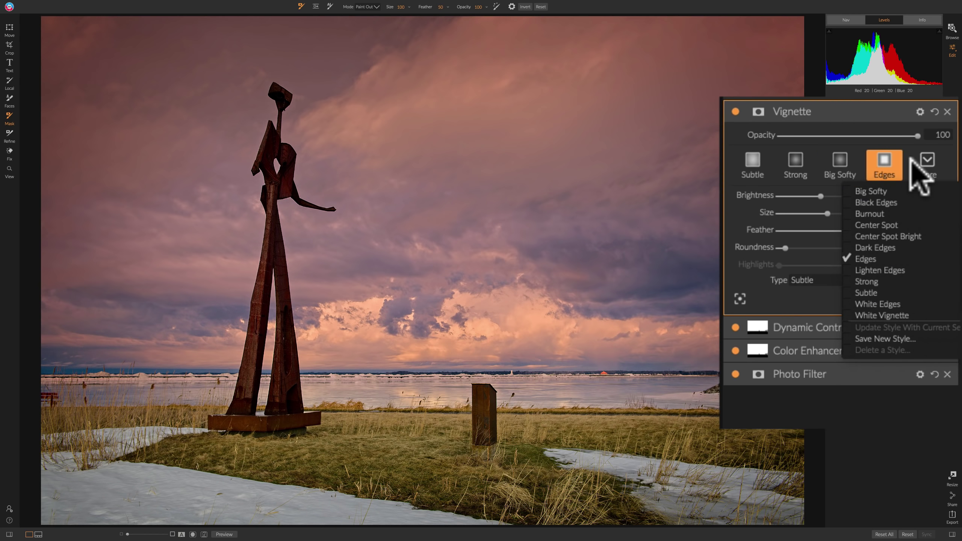
pyautogui.click(919, 168)
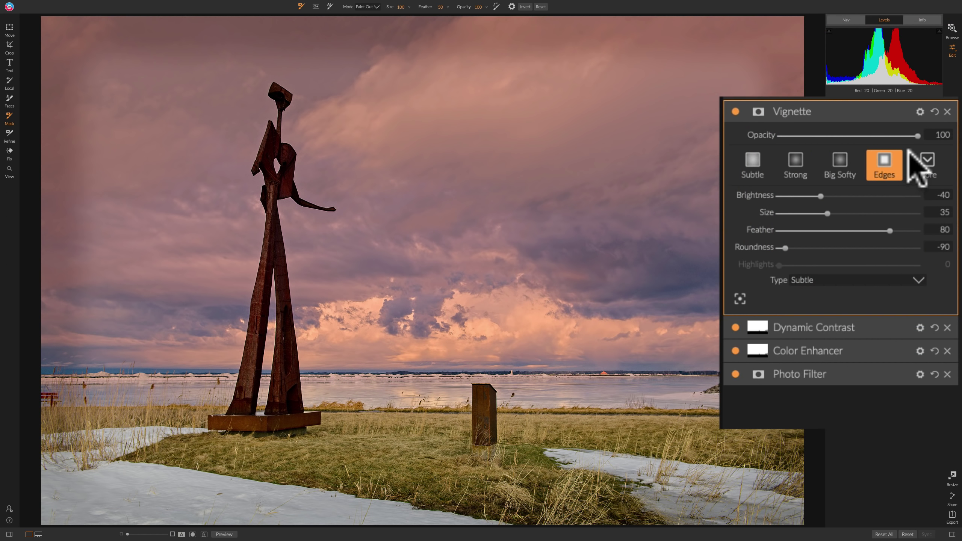
# Apply the Big Softy vignette with Size enlarged to 75 and Brightness set to -70.
pyautogui.click(838, 161)
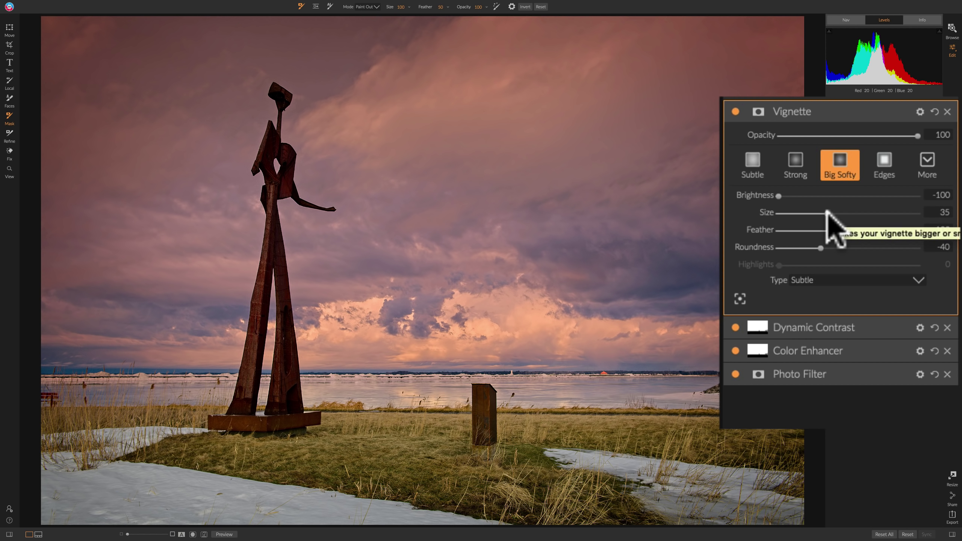
pyautogui.moveTo(827, 214); pyautogui.dragTo(879, 214)
pyautogui.click(838, 162)
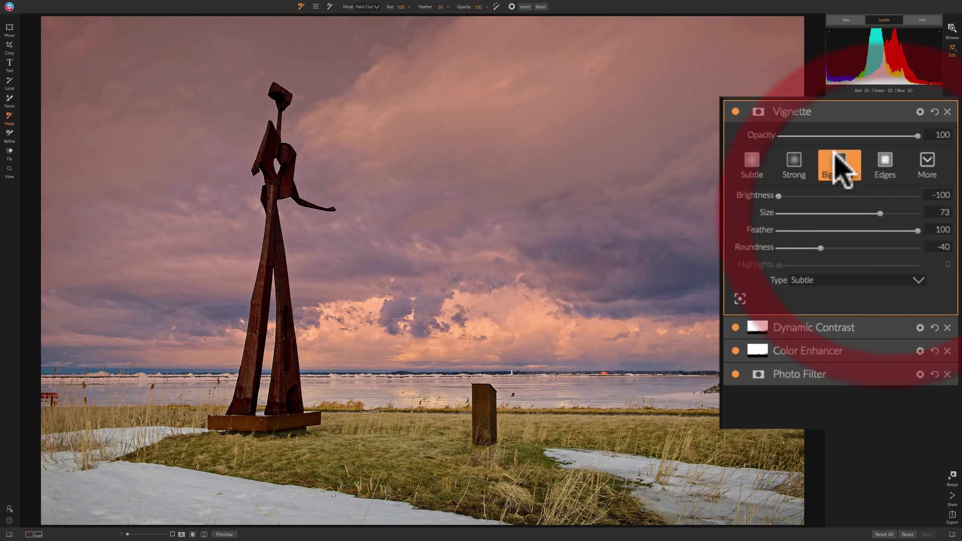
pyautogui.click(879, 214)
pyautogui.moveTo(878, 215); pyautogui.dragTo(880, 231)
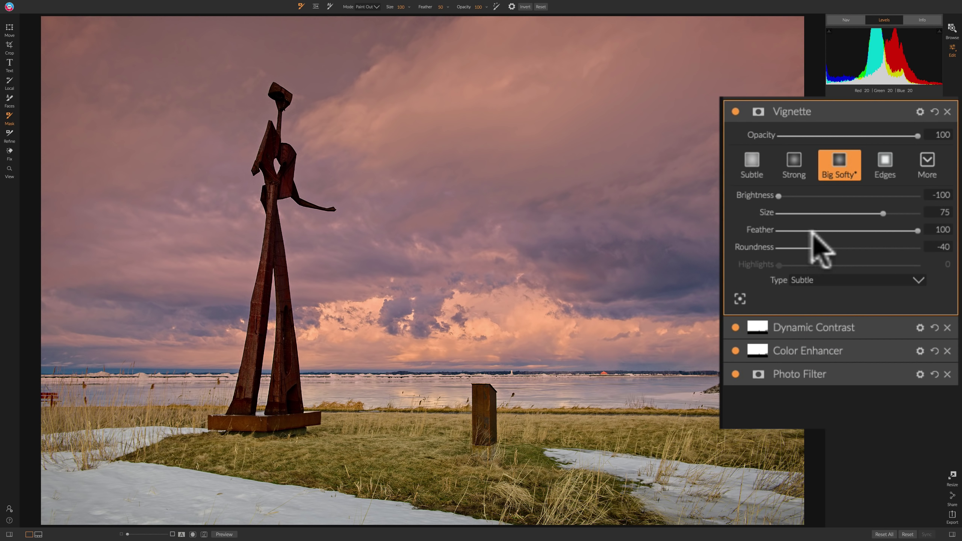
pyautogui.moveTo(778, 196); pyautogui.dragTo(798, 195)
# Compare the vignette on and off, then pick a new vignette centre on the photo.
pyautogui.click(734, 111)
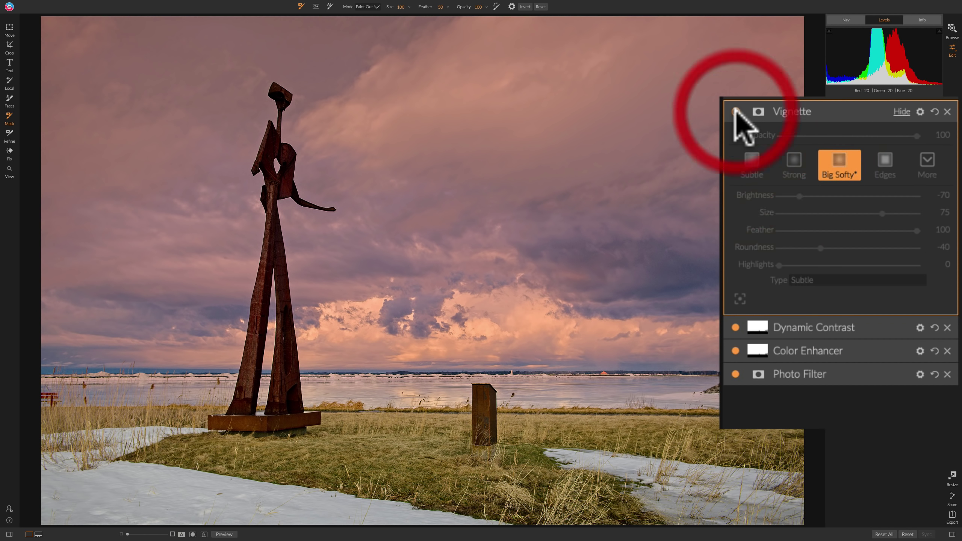
pyautogui.click(735, 110)
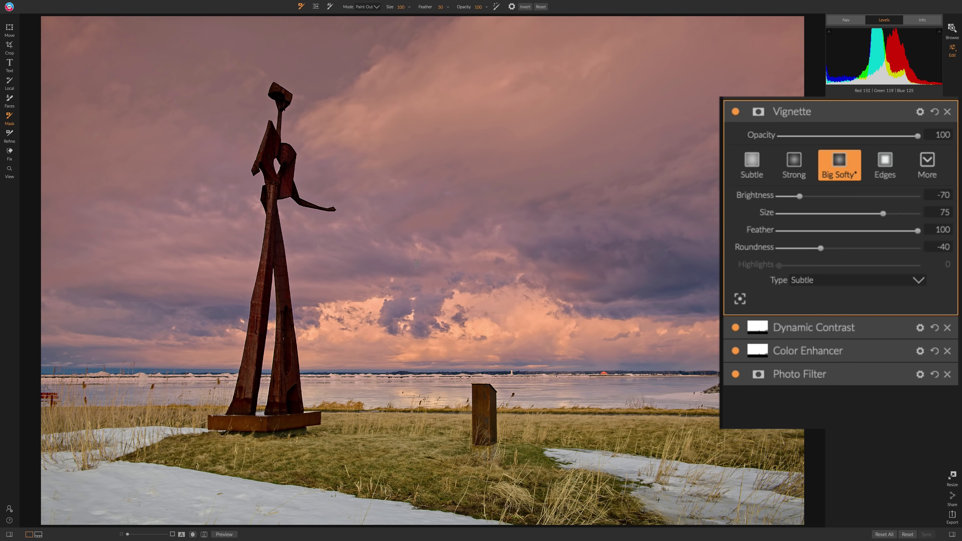
pyautogui.click(740, 298)
pyautogui.click(364, 258)
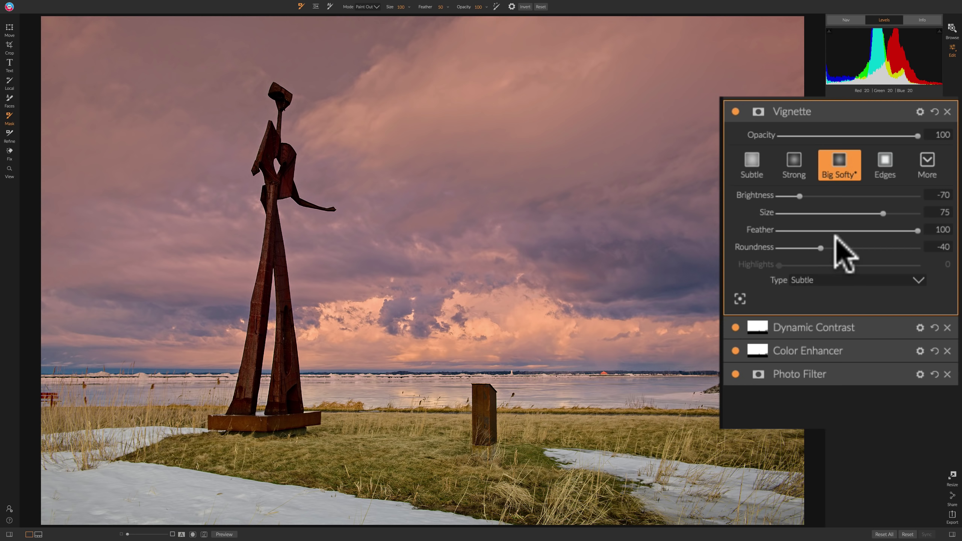
# Move the vignette centre around the sky until it rests on the bright mid-sky clouds.
pyautogui.click(739, 299)
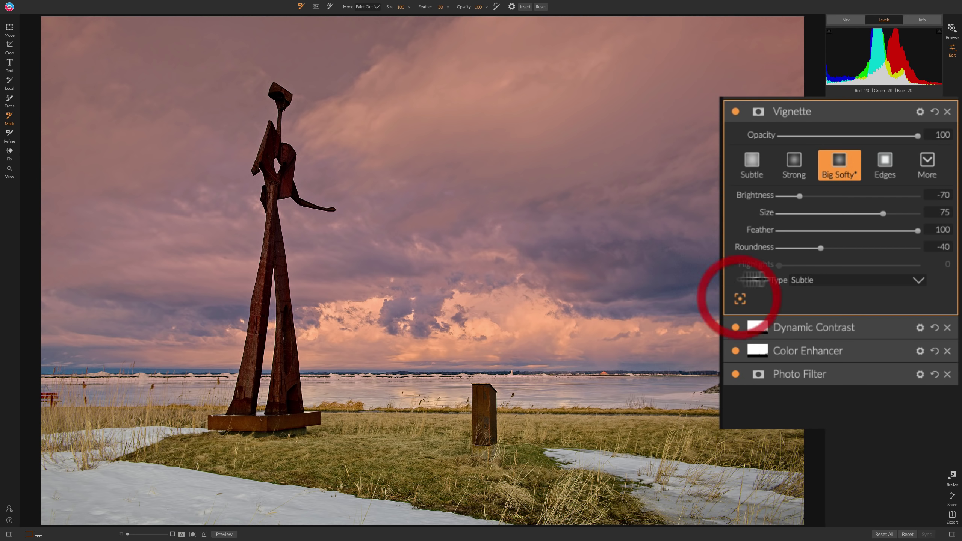
pyautogui.click(459, 322)
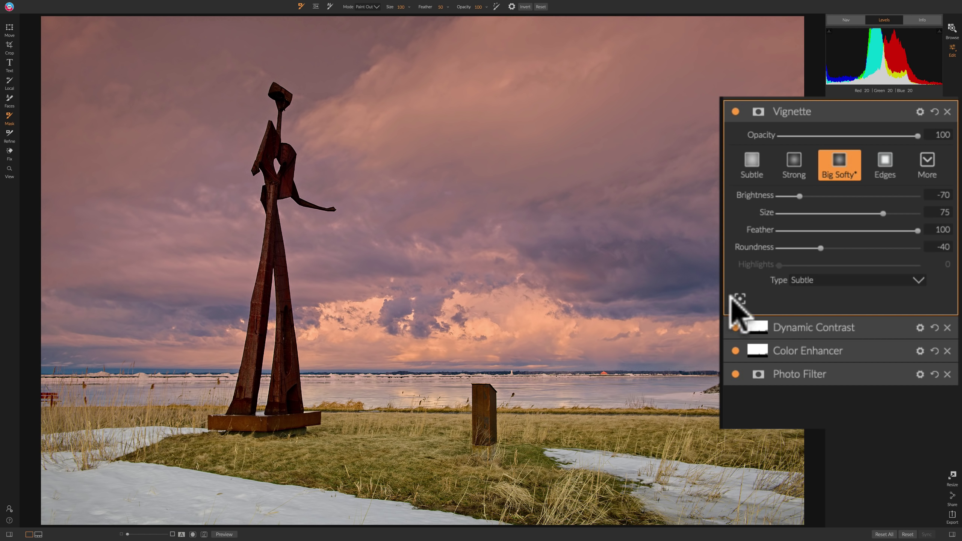
pyautogui.click(738, 298)
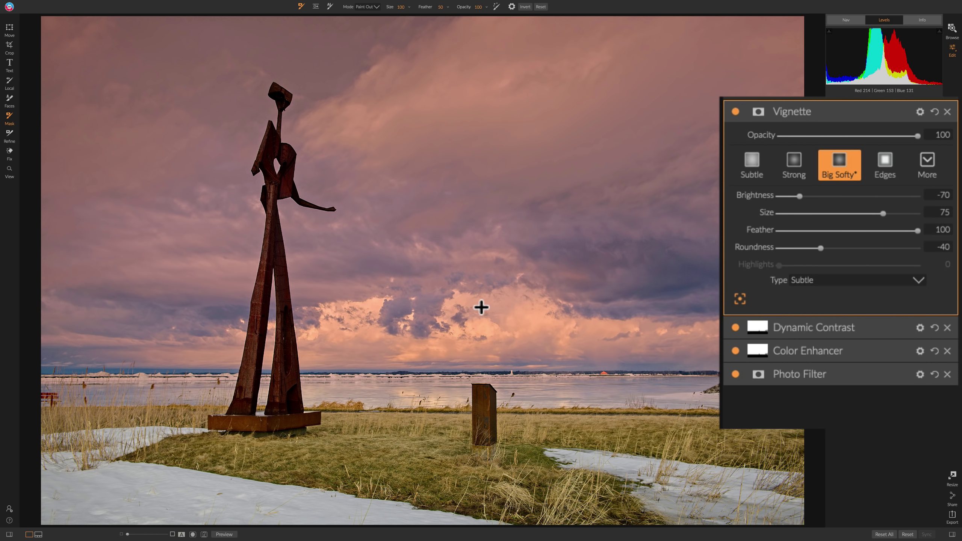
pyautogui.moveTo(471, 310)
pyautogui.mouseDown()
pyautogui.moveTo(471, 232)
pyautogui.moveTo(385, 192)
pyautogui.moveTo(575, 204)
pyautogui.moveTo(513, 228)
pyautogui.moveTo(323, 237)
pyautogui.moveTo(445, 281)
pyautogui.moveTo(614, 321)
pyautogui.moveTo(457, 314)
pyautogui.moveTo(371, 336)
pyautogui.moveTo(322, 283)
pyautogui.moveTo(362, 194)
pyautogui.mouseUp()
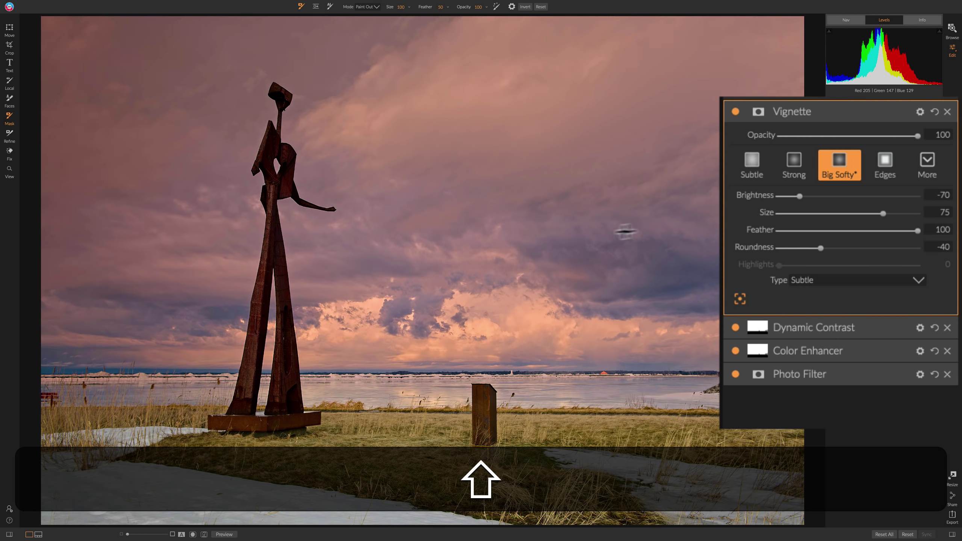
pyautogui.click(389, 181)
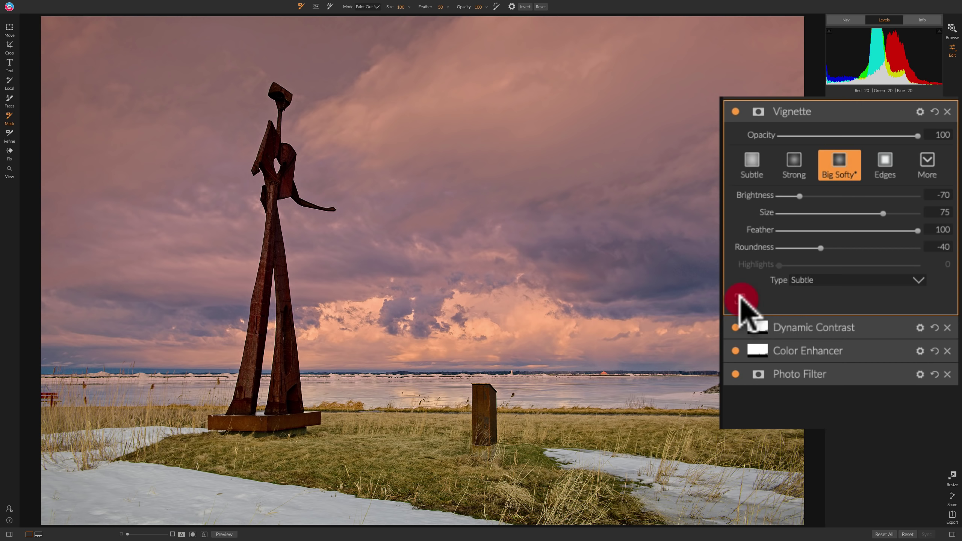
pyautogui.click(740, 298)
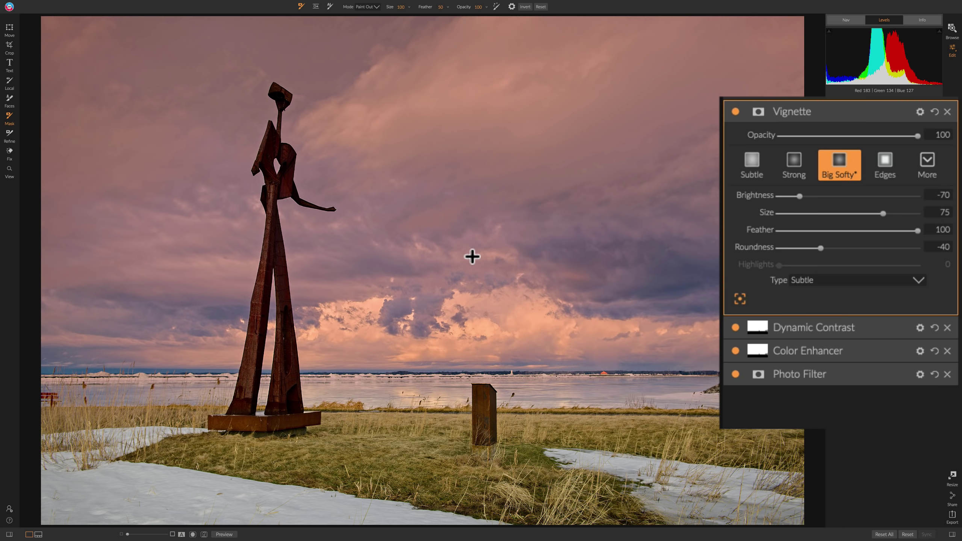
pyautogui.moveTo(471, 256)
pyautogui.mouseDown()
pyautogui.moveTo(477, 242)
pyautogui.moveTo(311, 211)
pyautogui.moveTo(322, 271)
pyautogui.moveTo(577, 299)
pyautogui.moveTo(521, 333)
pyautogui.moveTo(154, 247)
pyautogui.moveTo(446, 81)
pyautogui.moveTo(656, 197)
pyautogui.moveTo(474, 303)
pyautogui.moveTo(426, 318)
pyautogui.mouseUp()
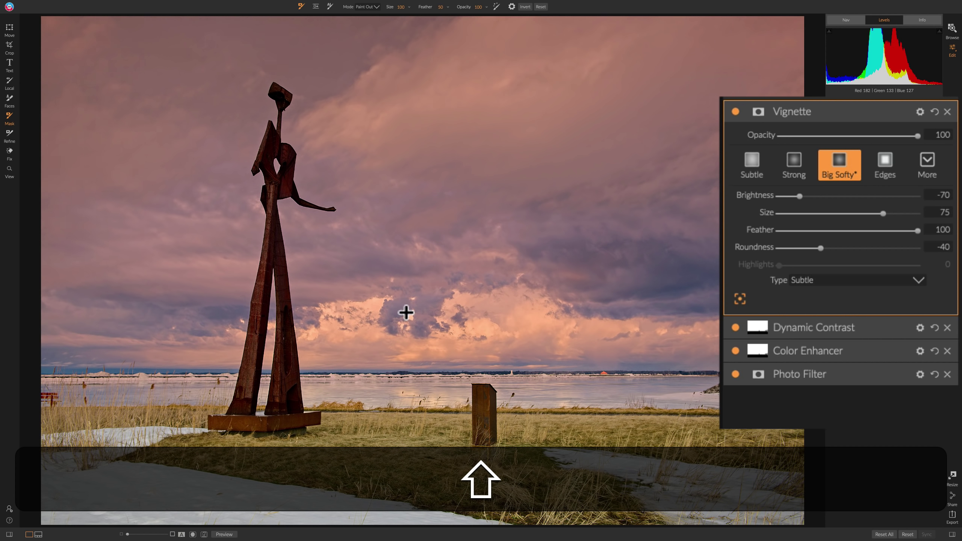
pyautogui.click(439, 316)
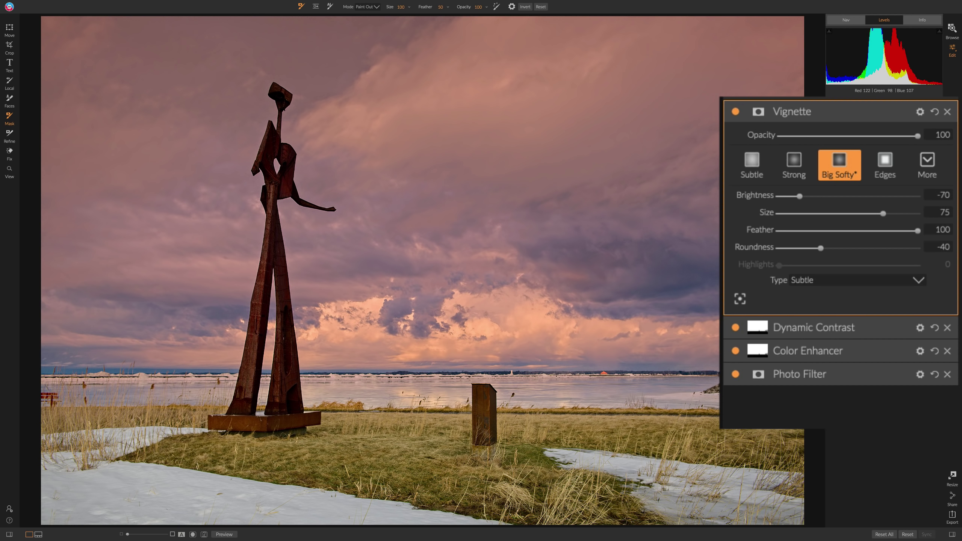
# Collapse the Vignette filter's settings panel in the effects stack.
pyautogui.click(843, 111)
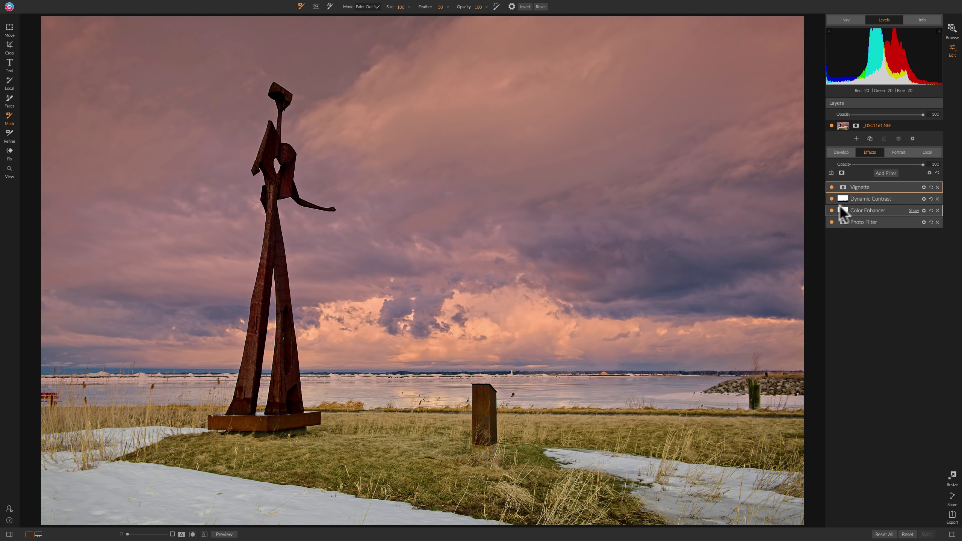
pyautogui.click(843, 150)
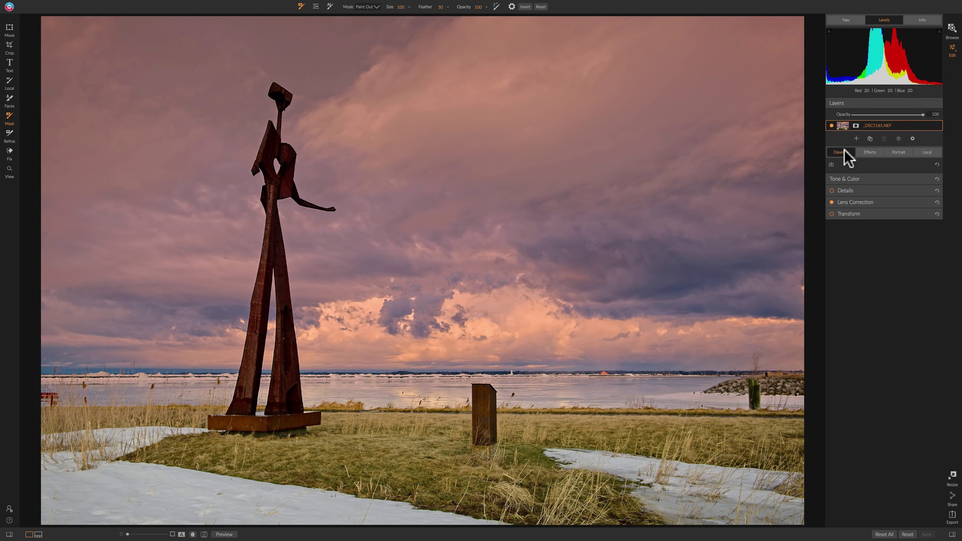
pyautogui.click(854, 189)
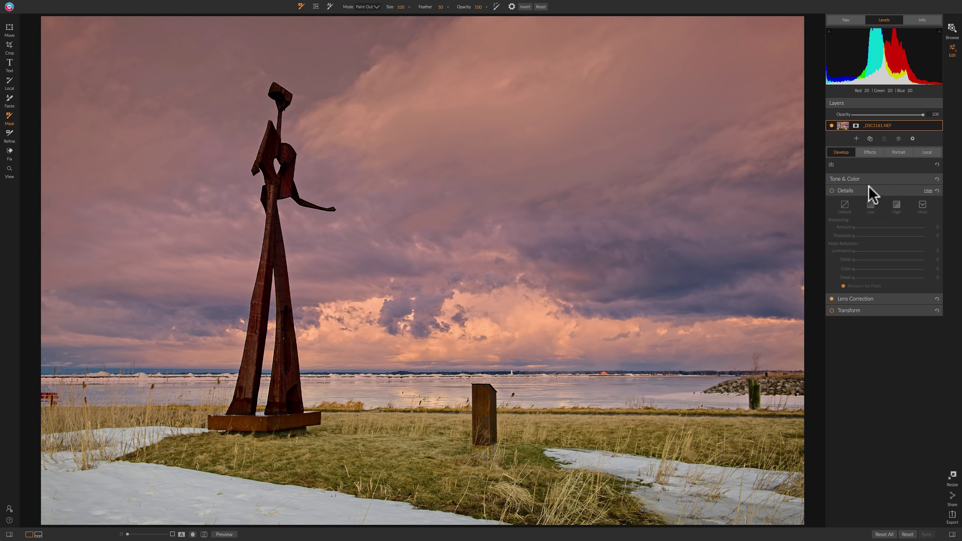
pyautogui.click(869, 151)
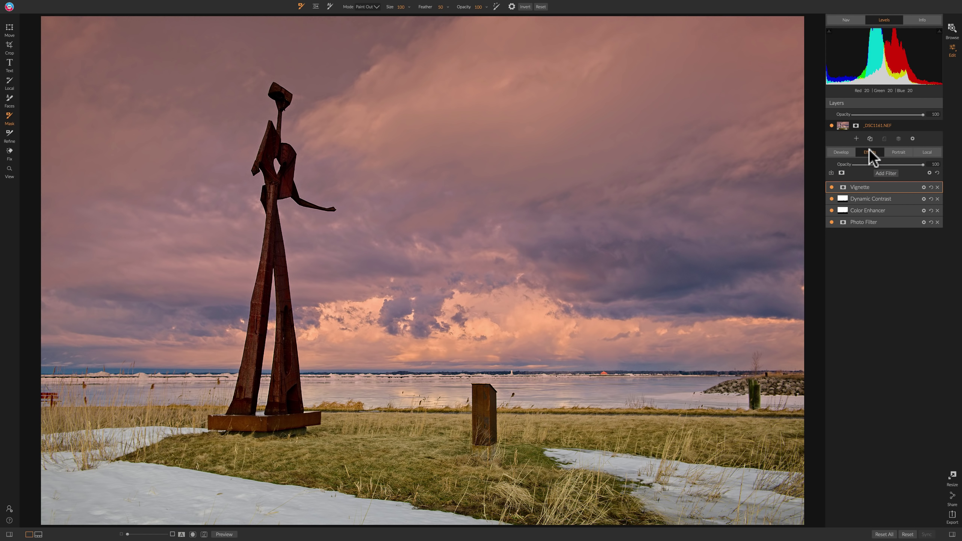